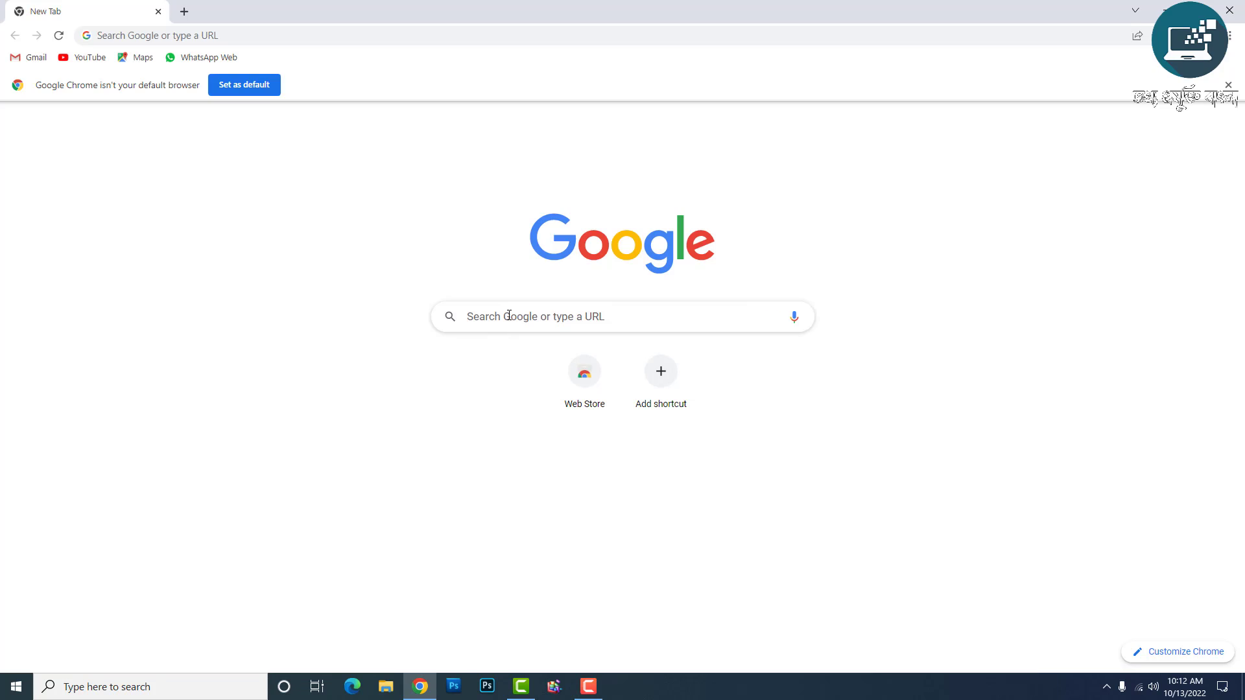
Search Google for "windows 10 iso file download" and open Microsoft's Download Windows 10 page.
left_click(508, 315)
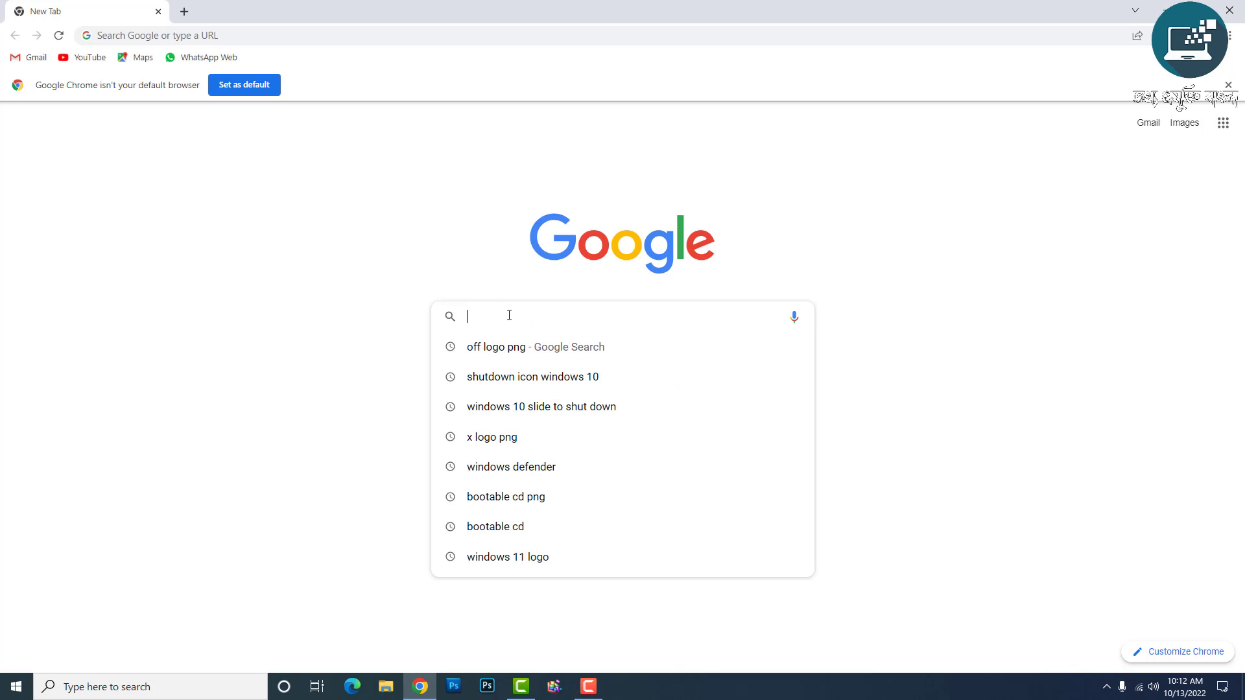
type("windo")
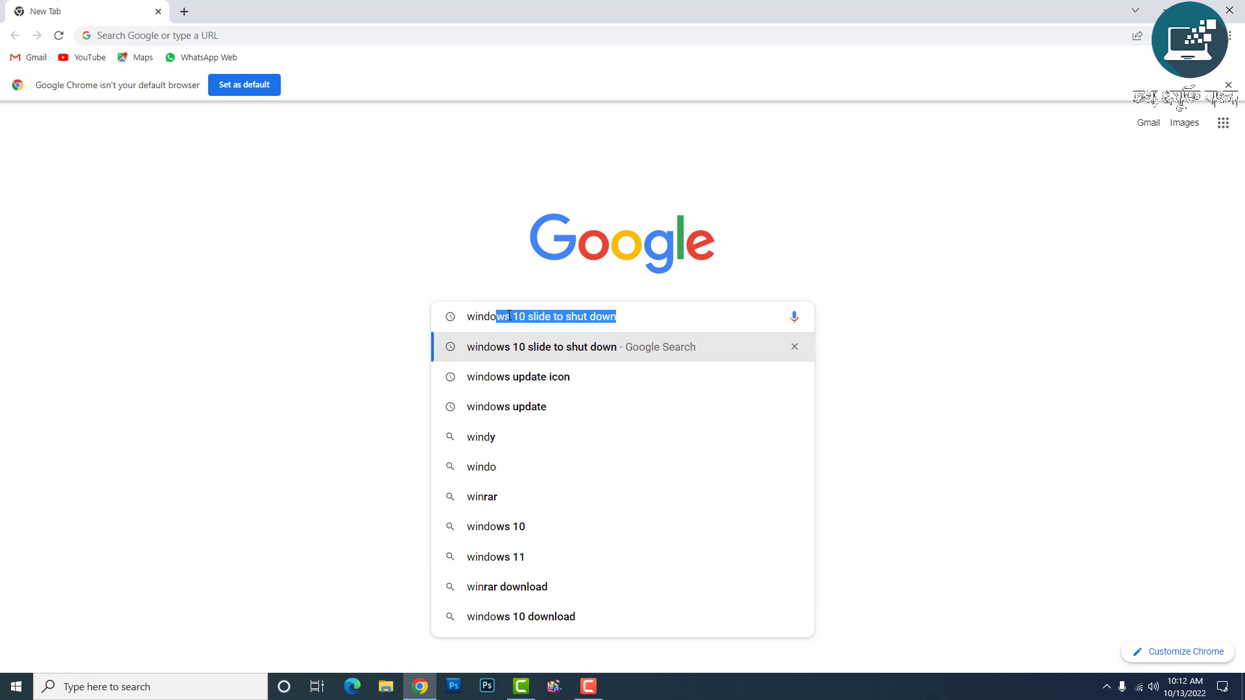
type("w")
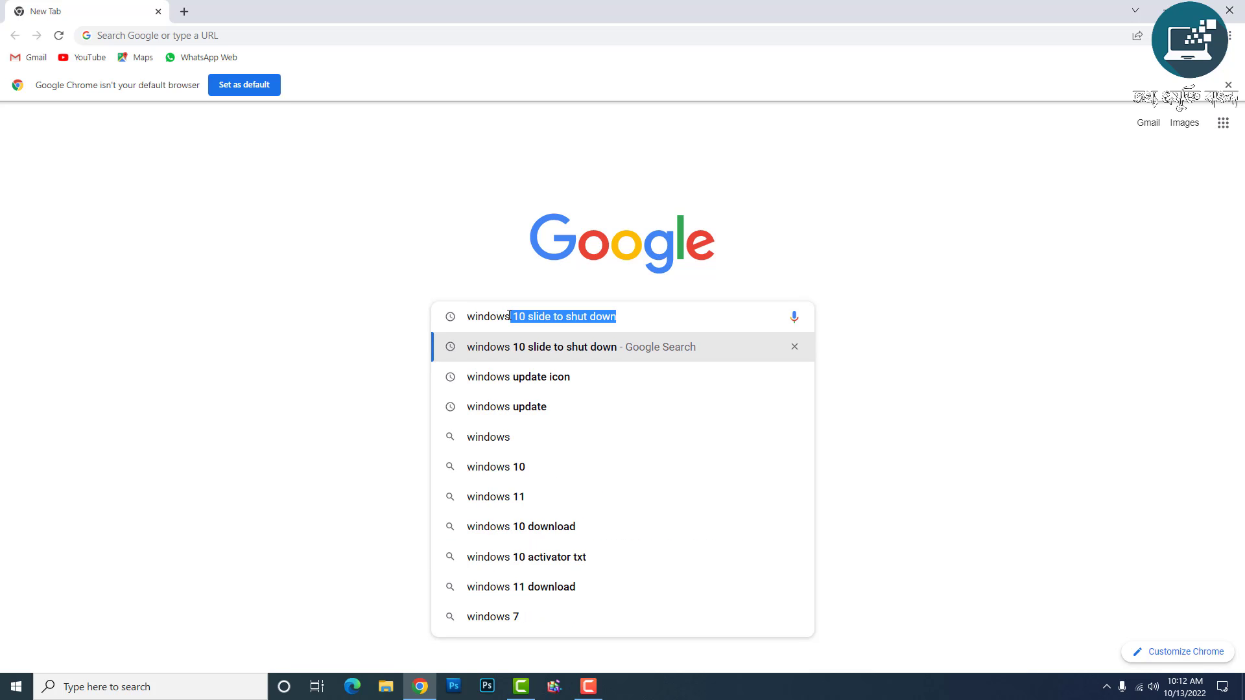
type("s 10")
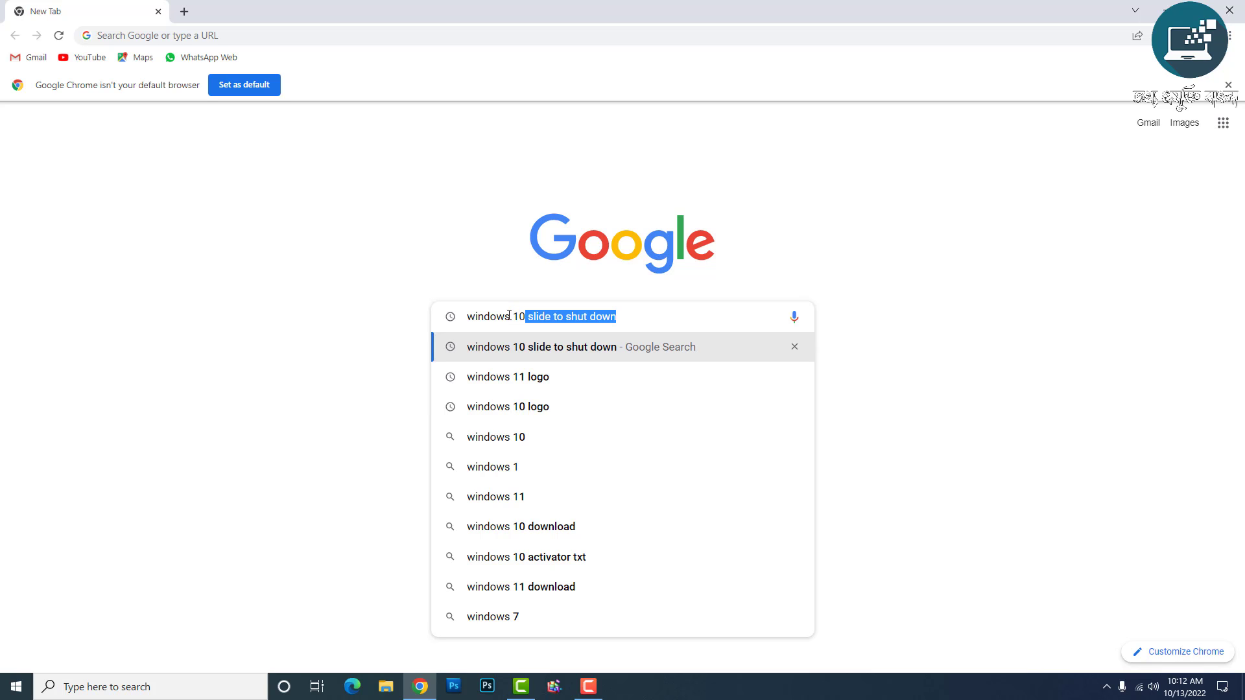
type(" iso")
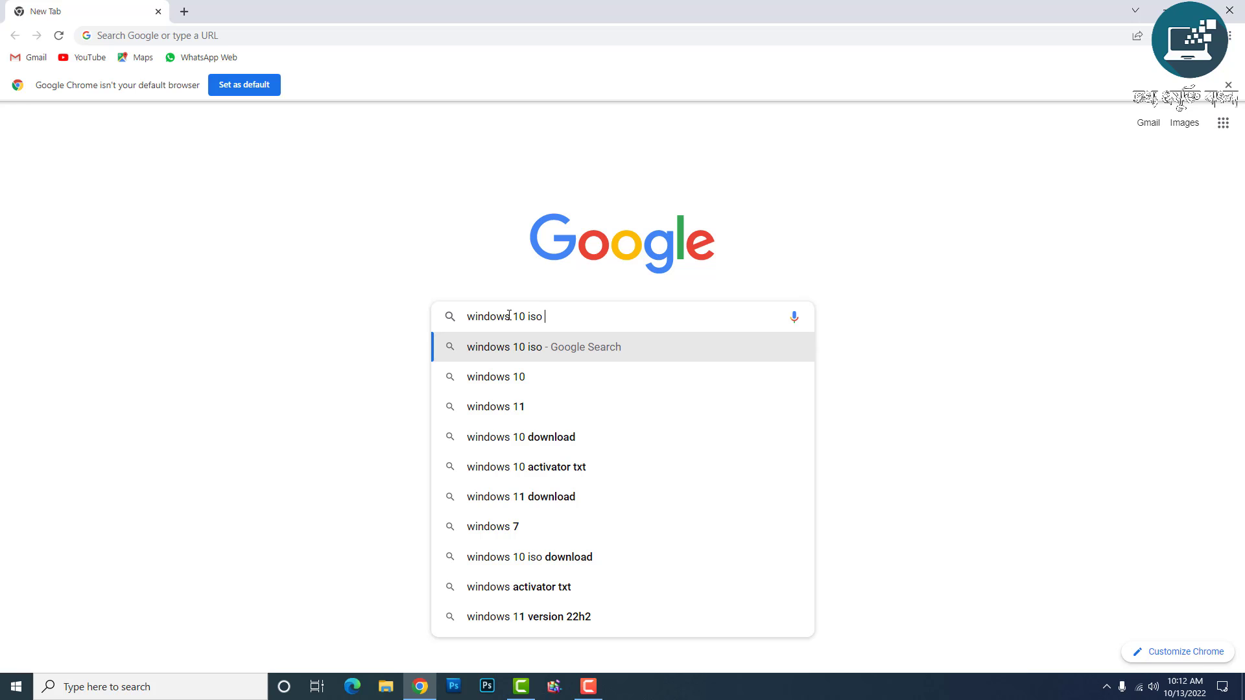
type(" fi")
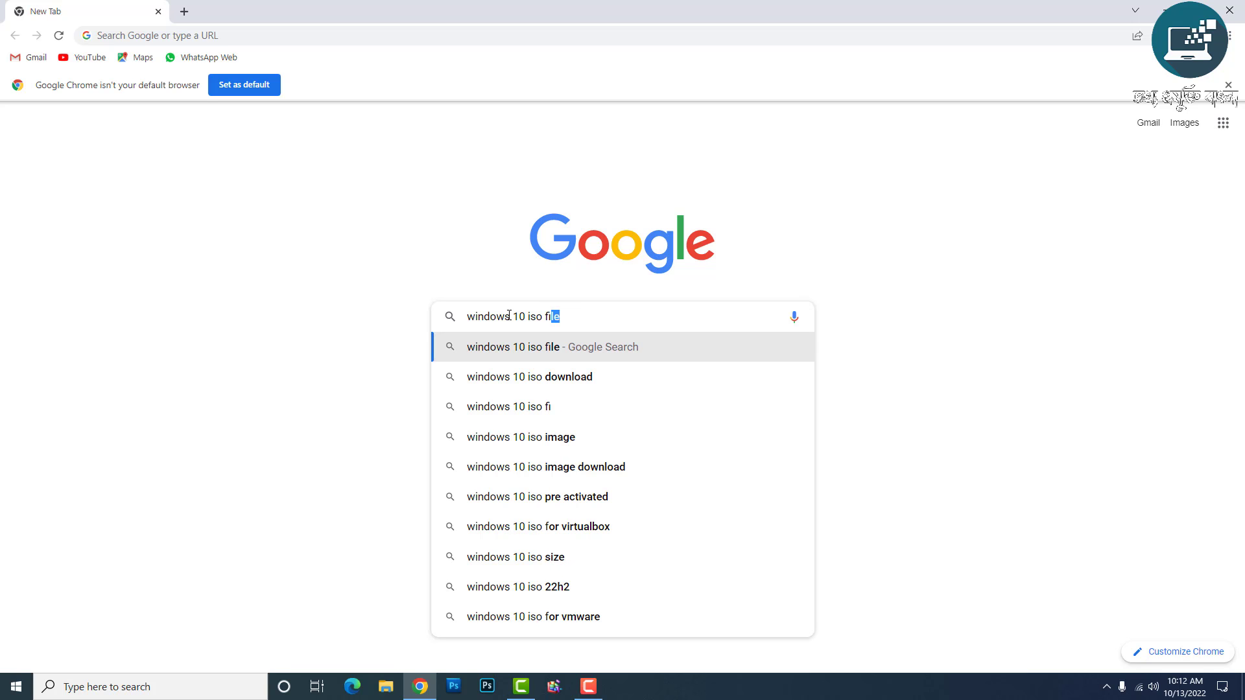
type("le")
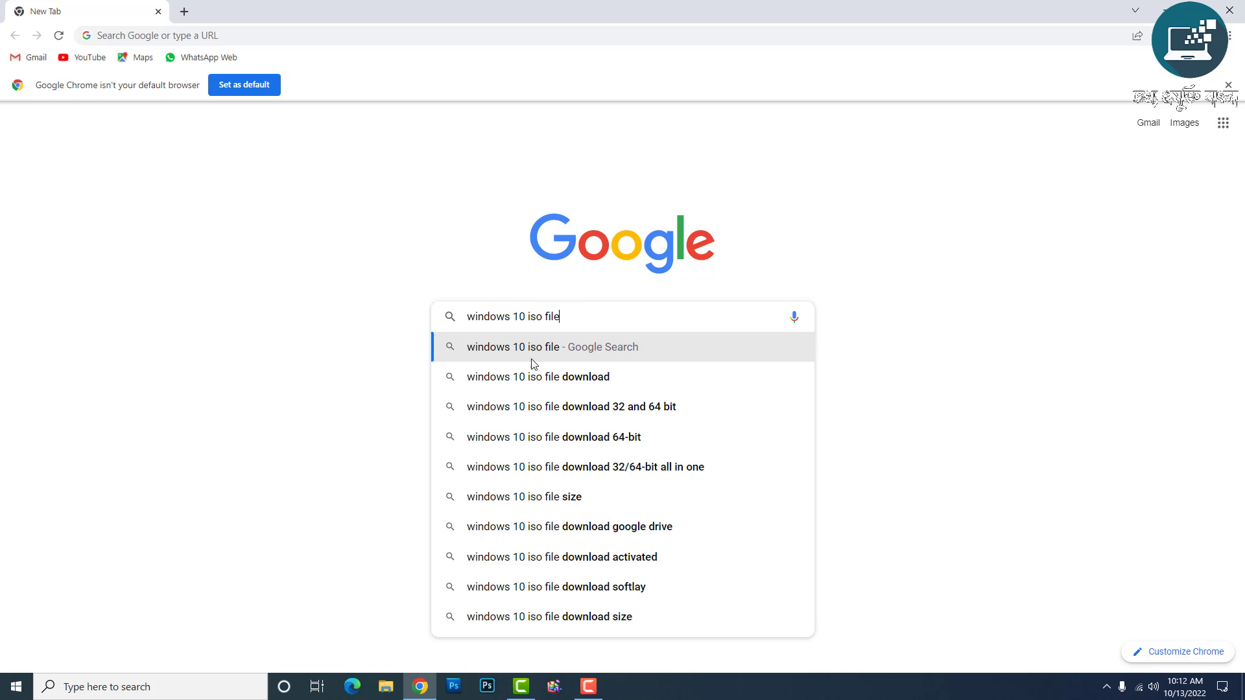
left_click(574, 382)
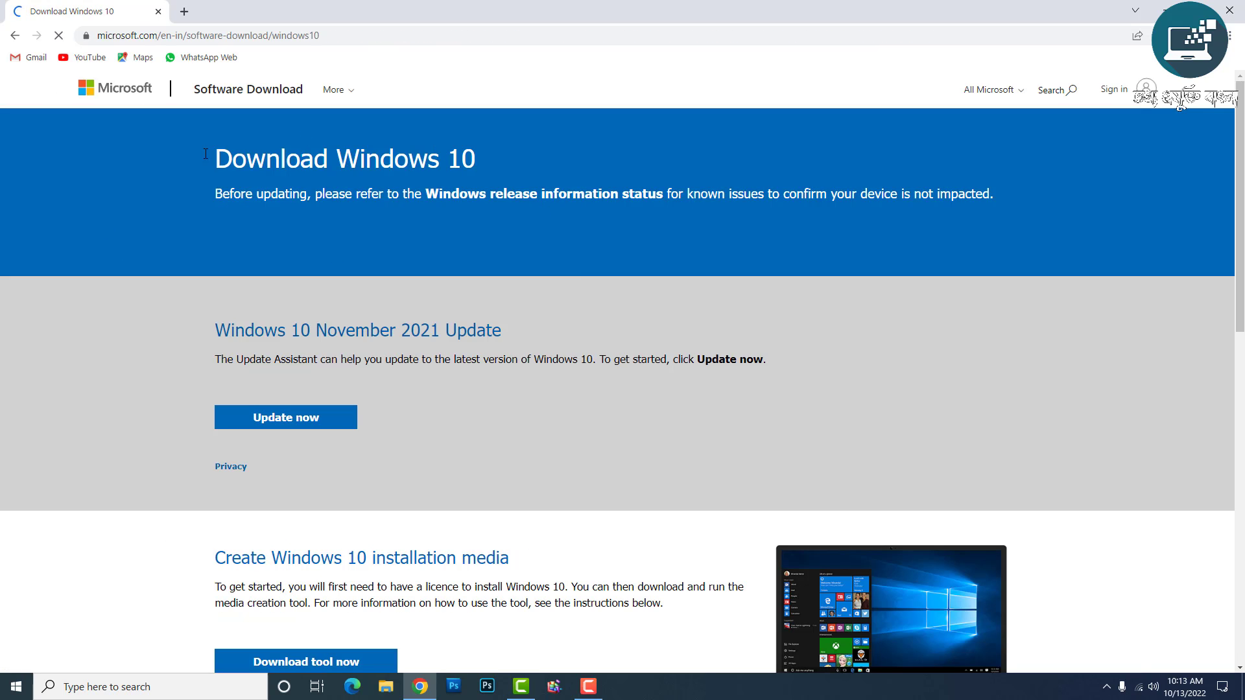
Examine the Download Windows 10 page for its update and installation media tool downloads, waiting for the page when it stops responding.
scroll(451, 439, "down", 1)
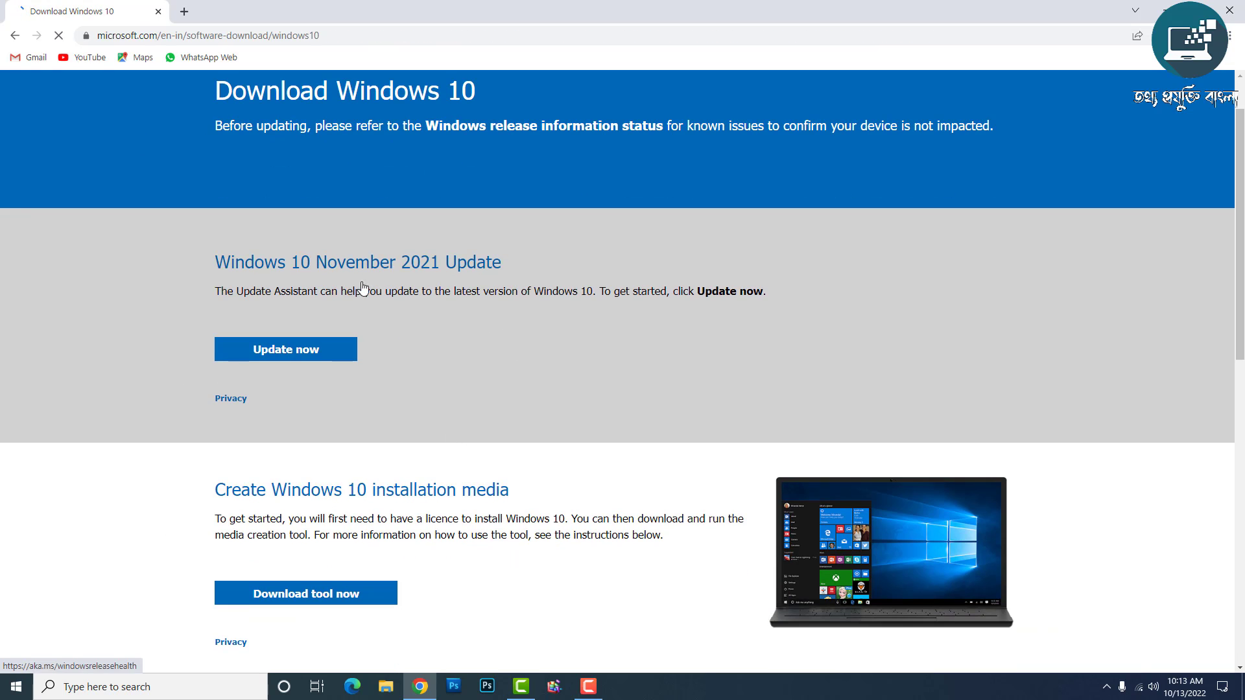
scroll(269, 420, "down", 2)
scroll(119, 425, "down", 4)
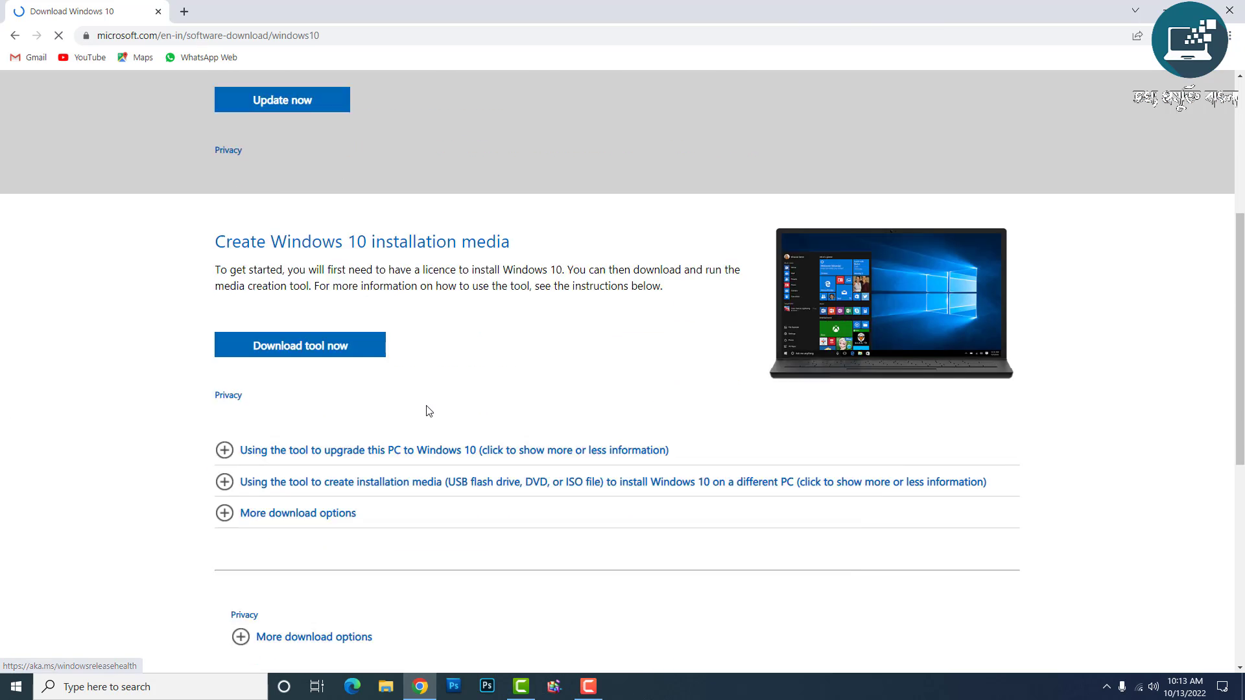
scroll(221, 475, "down", 5)
scroll(223, 474, "up", 5)
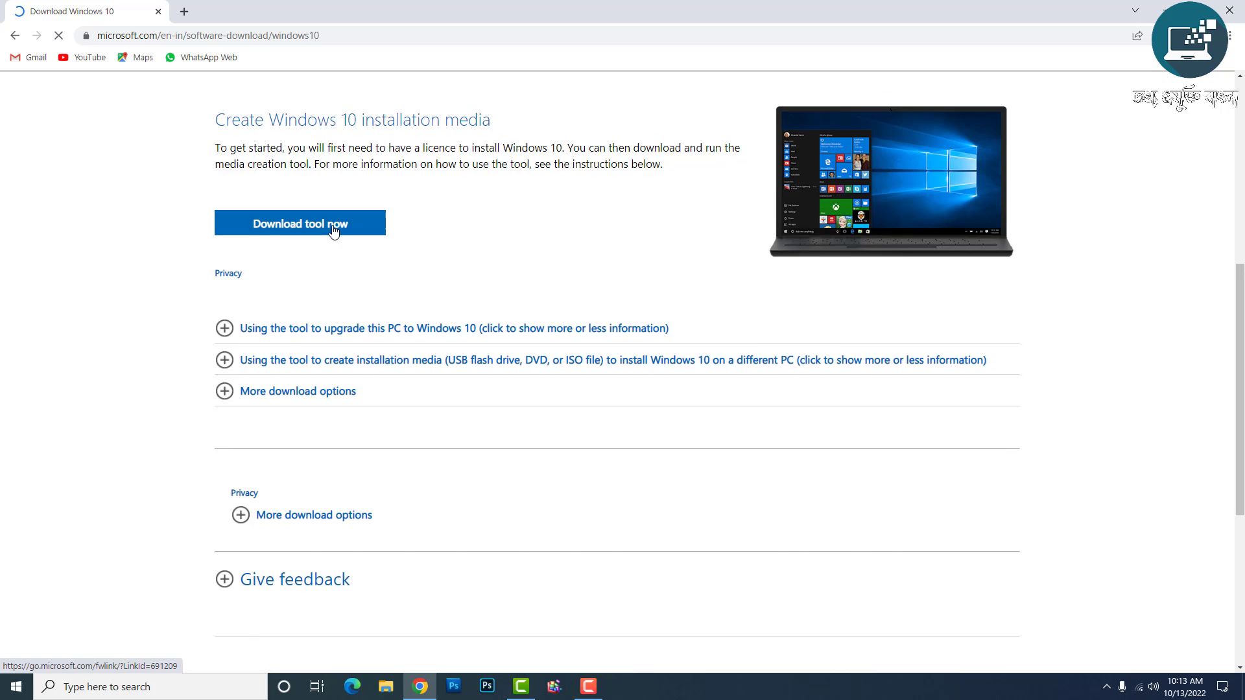
scroll(332, 220, "up", 4)
scroll(332, 225, "up", 1)
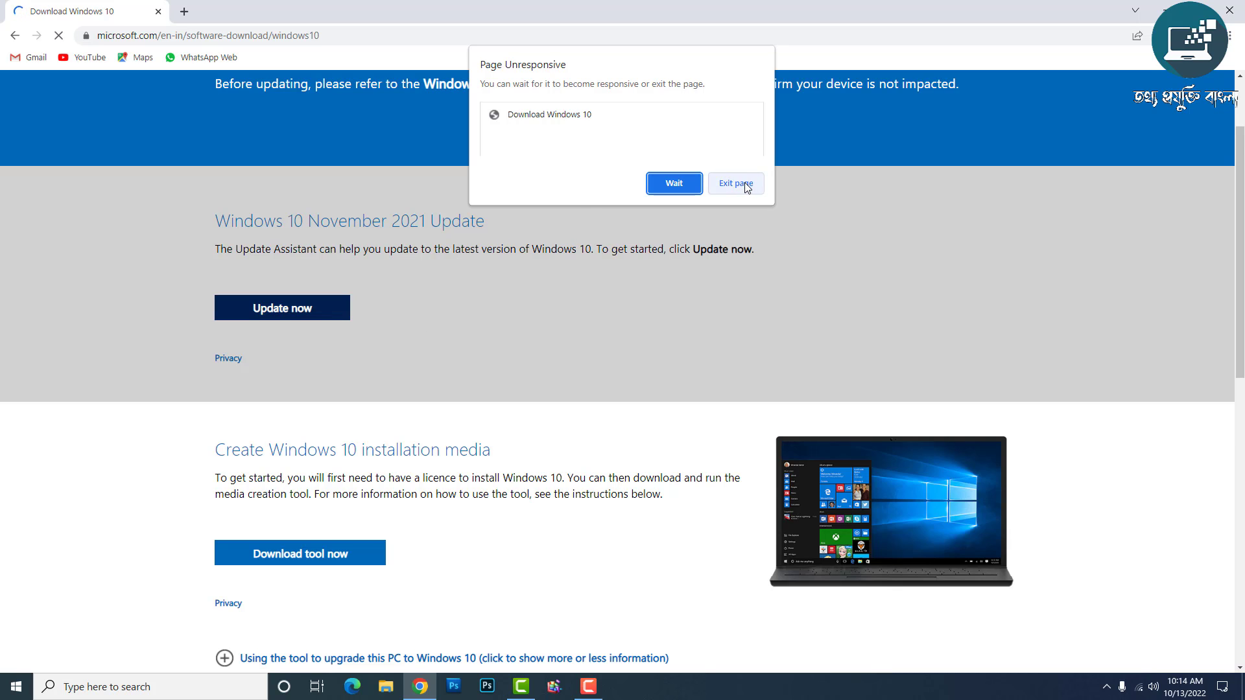
left_click(667, 183)
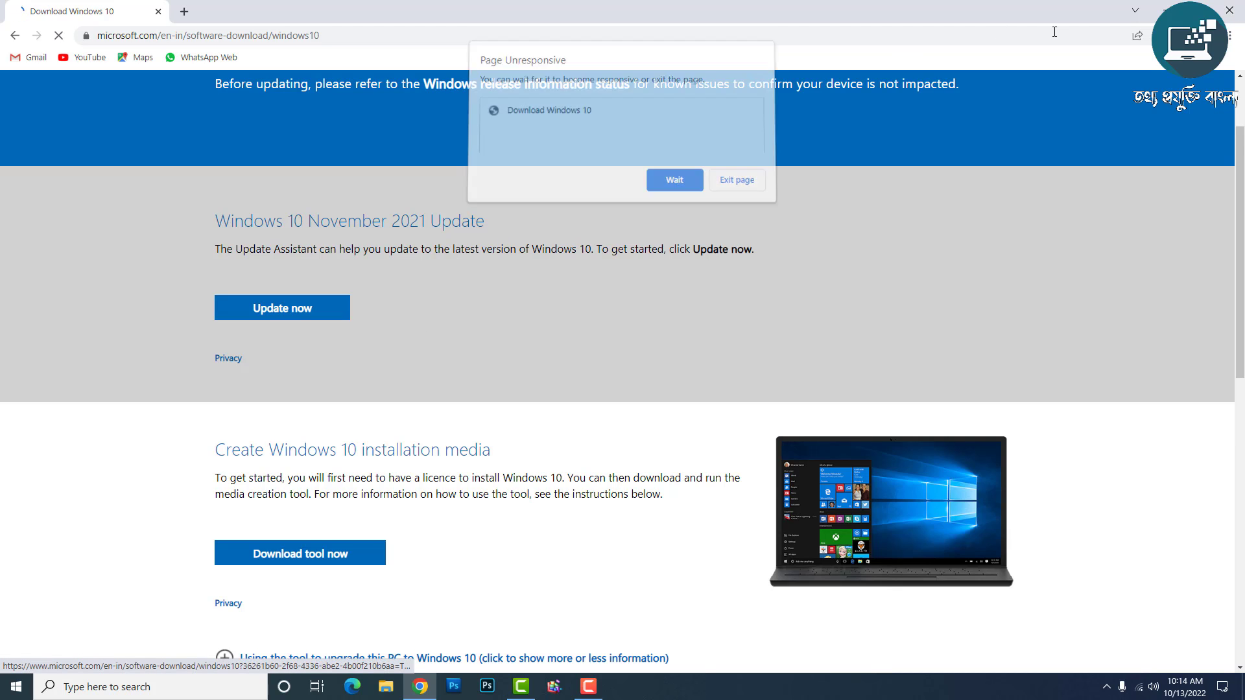
Replace the Download Windows 10 page with a new tab, search for "rufus", and open the official rufus.ie site.
left_click(184, 11)
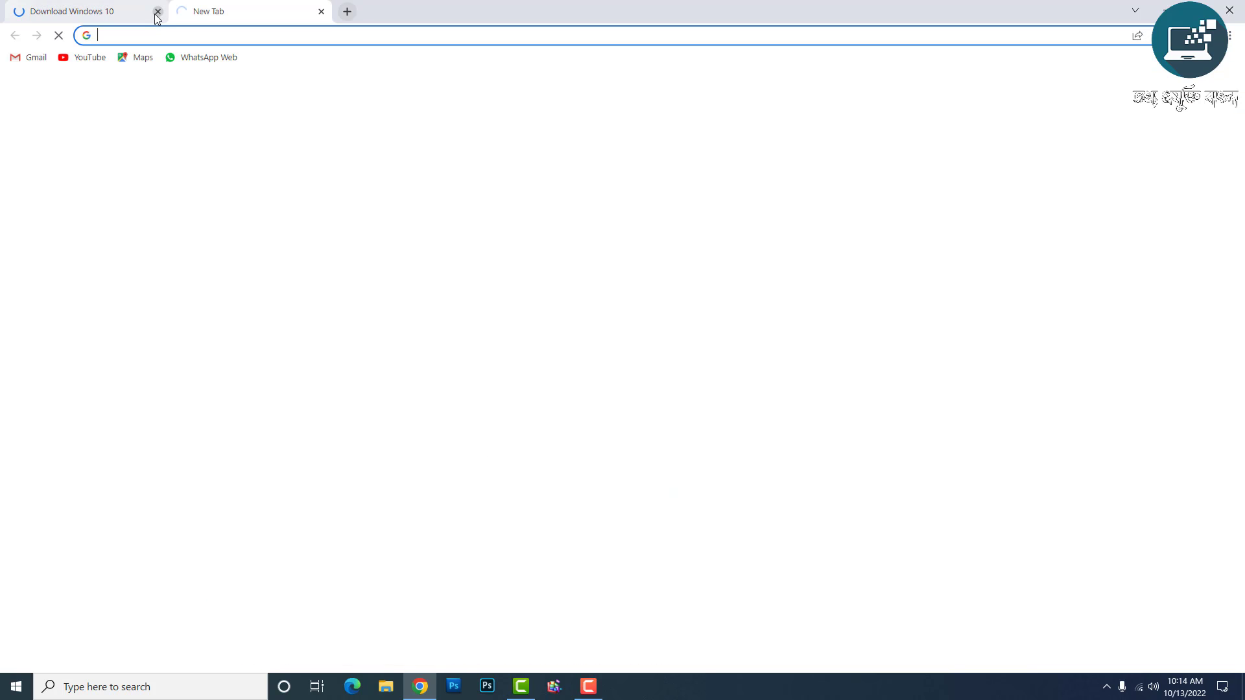
left_click(157, 12)
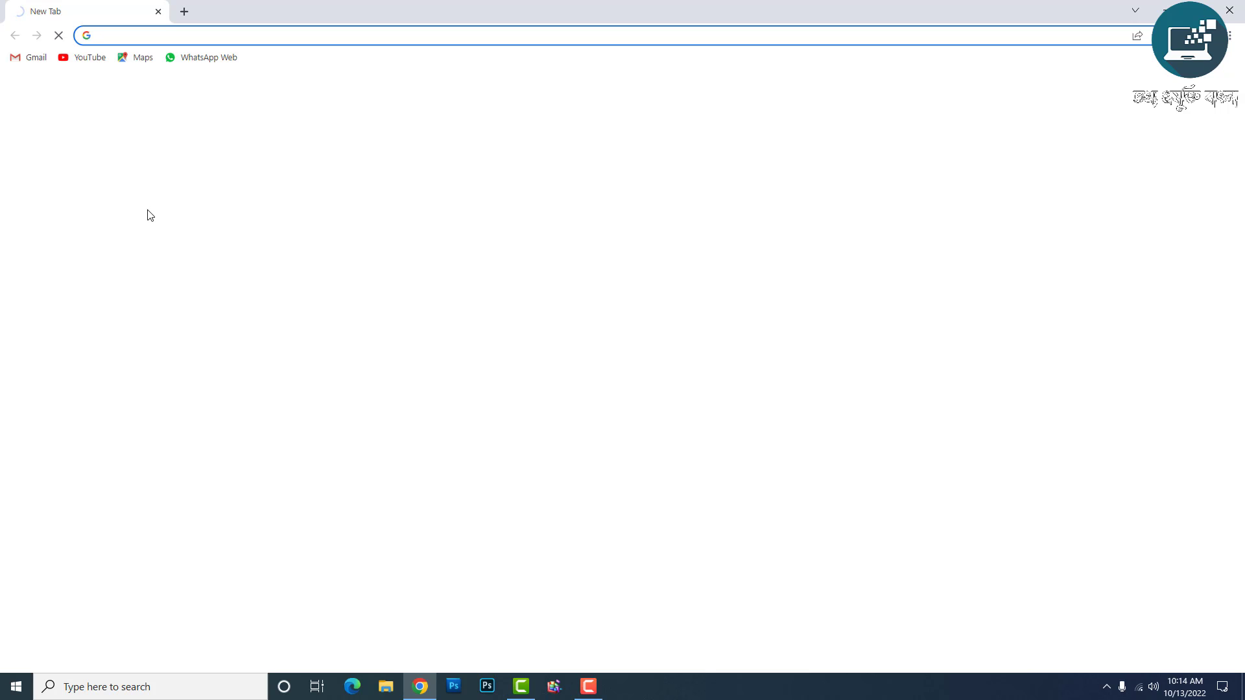
left_click(484, 289)
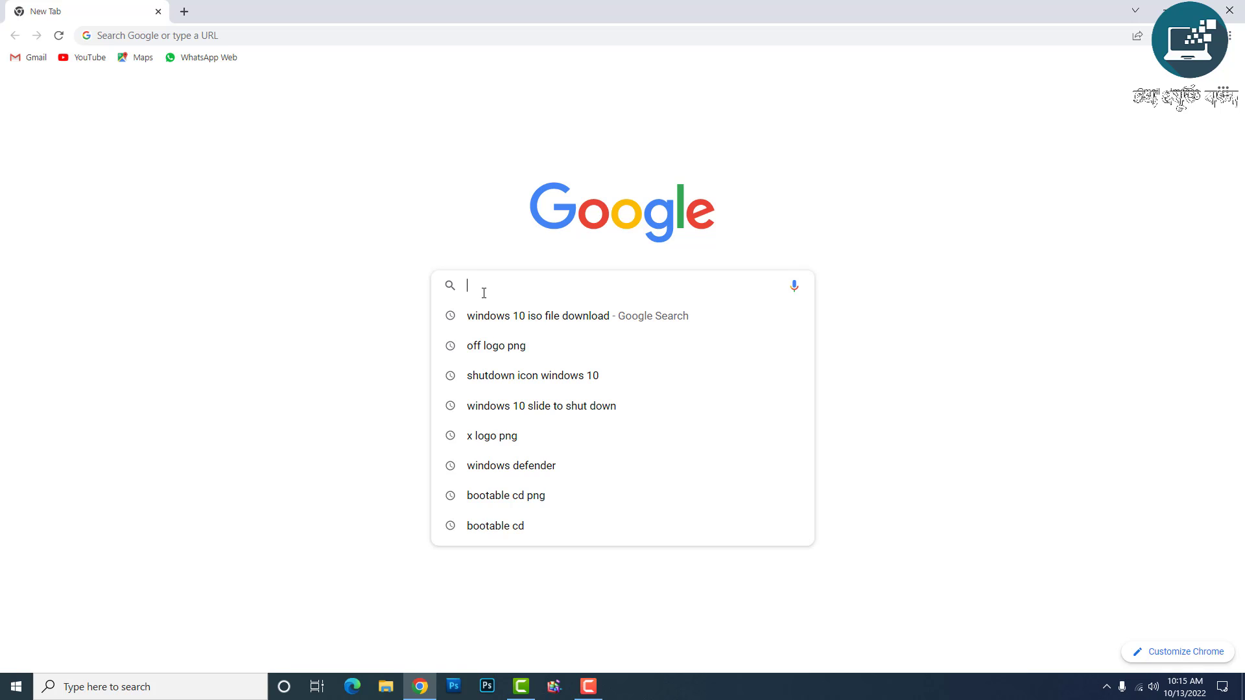
type("ruf")
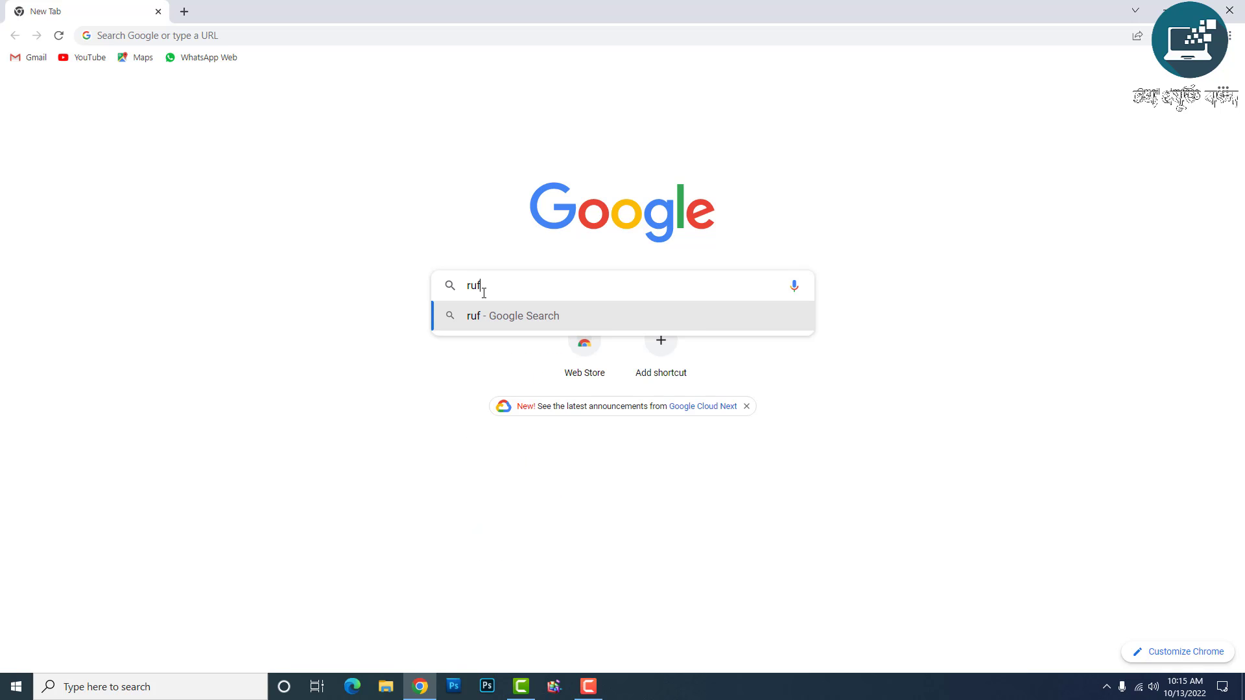
type("us")
key("Return")
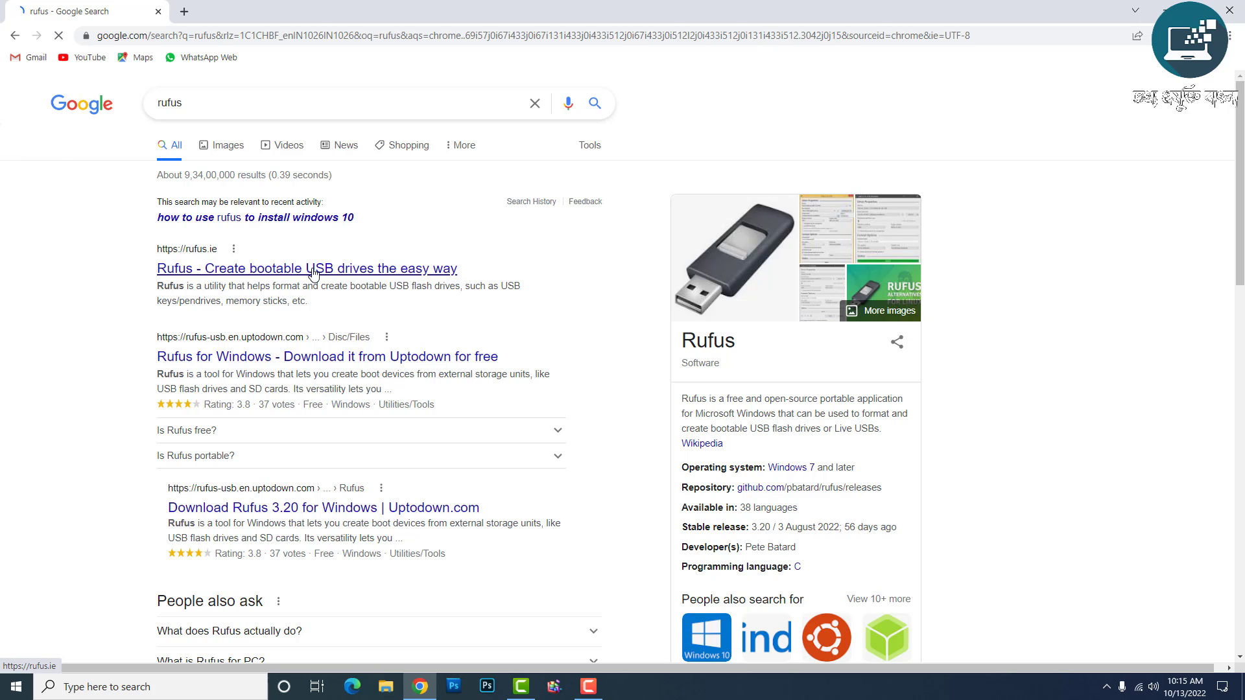
left_click(313, 271)
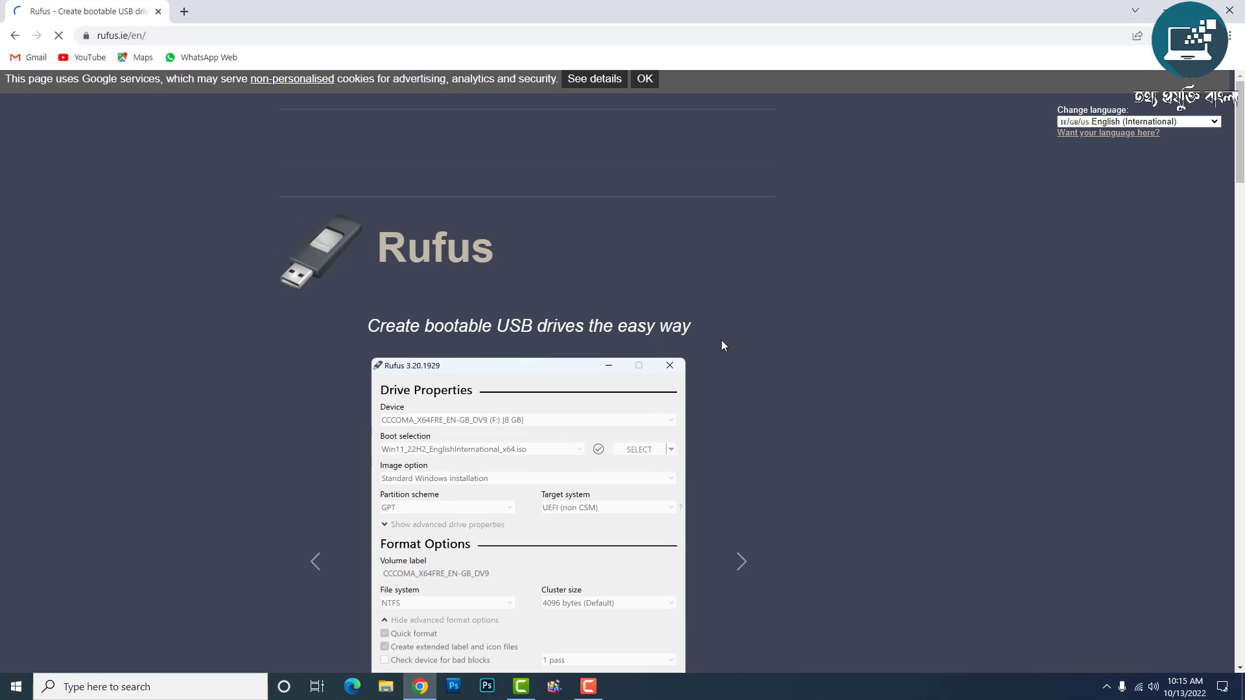
Start downloading Rufus 3.20 from the Download section of the Rufus site.
scroll(792, 386, "down", 2)
scroll(778, 381, "down", 1)
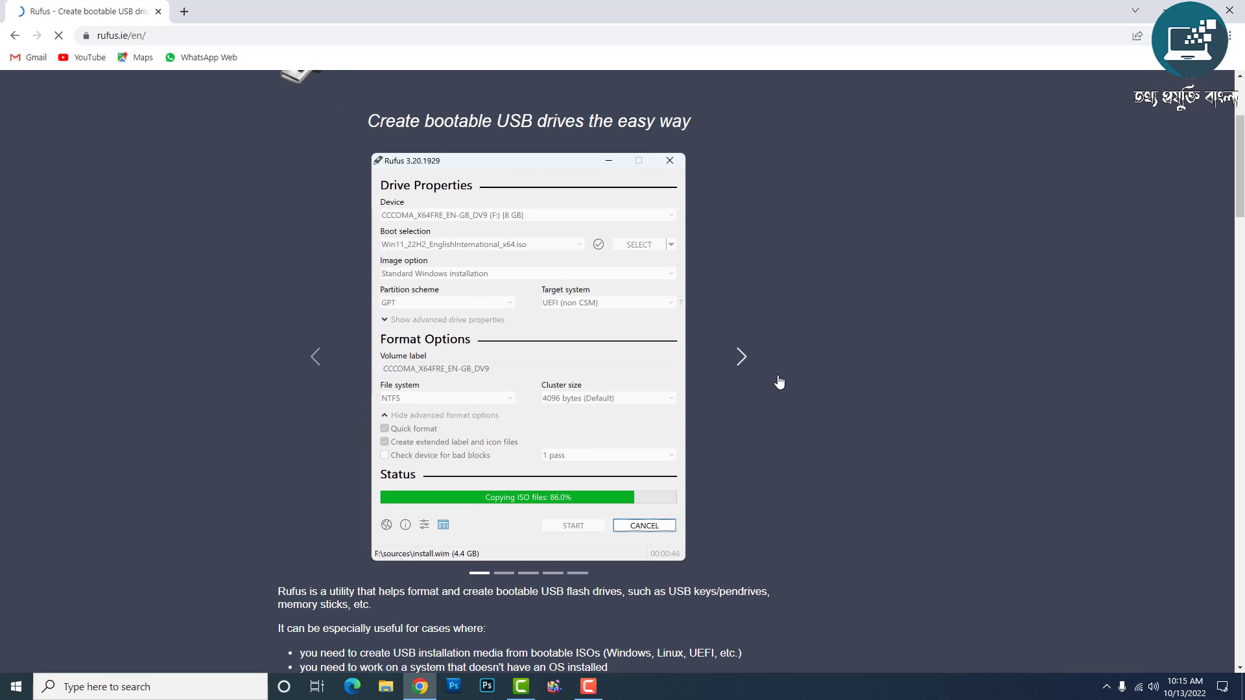
scroll(440, 422, "down", 4)
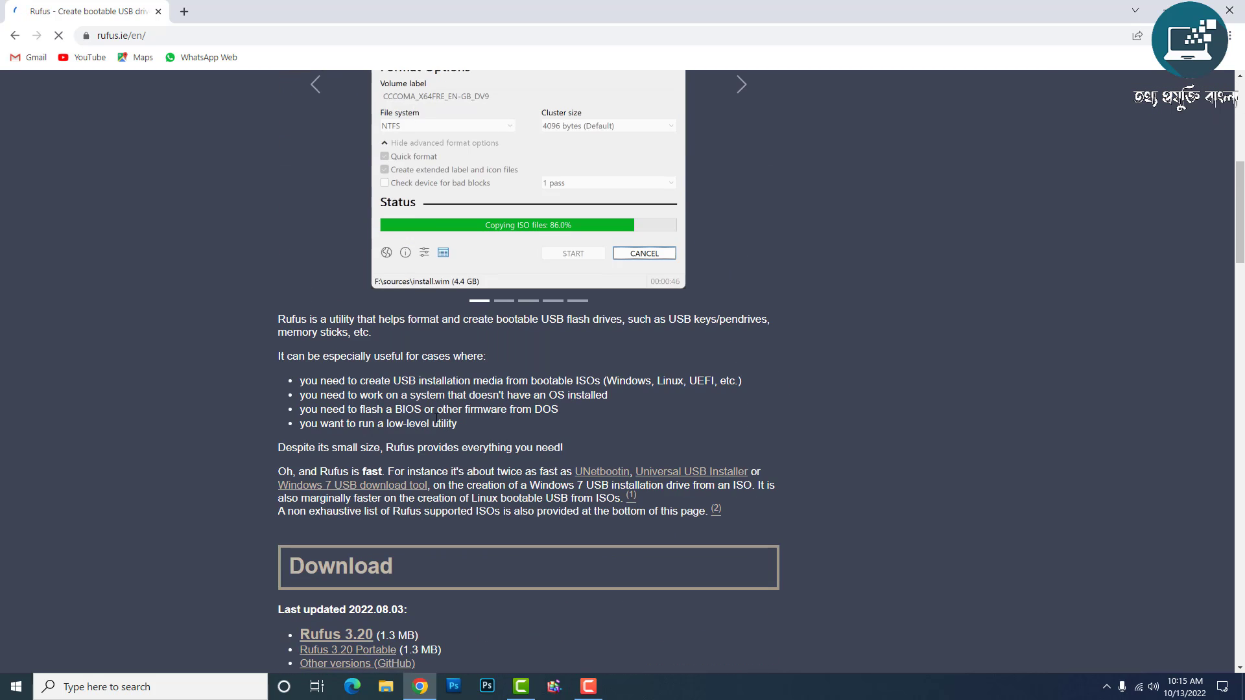
scroll(542, 516, "down", 1)
scroll(571, 511, "down", 2)
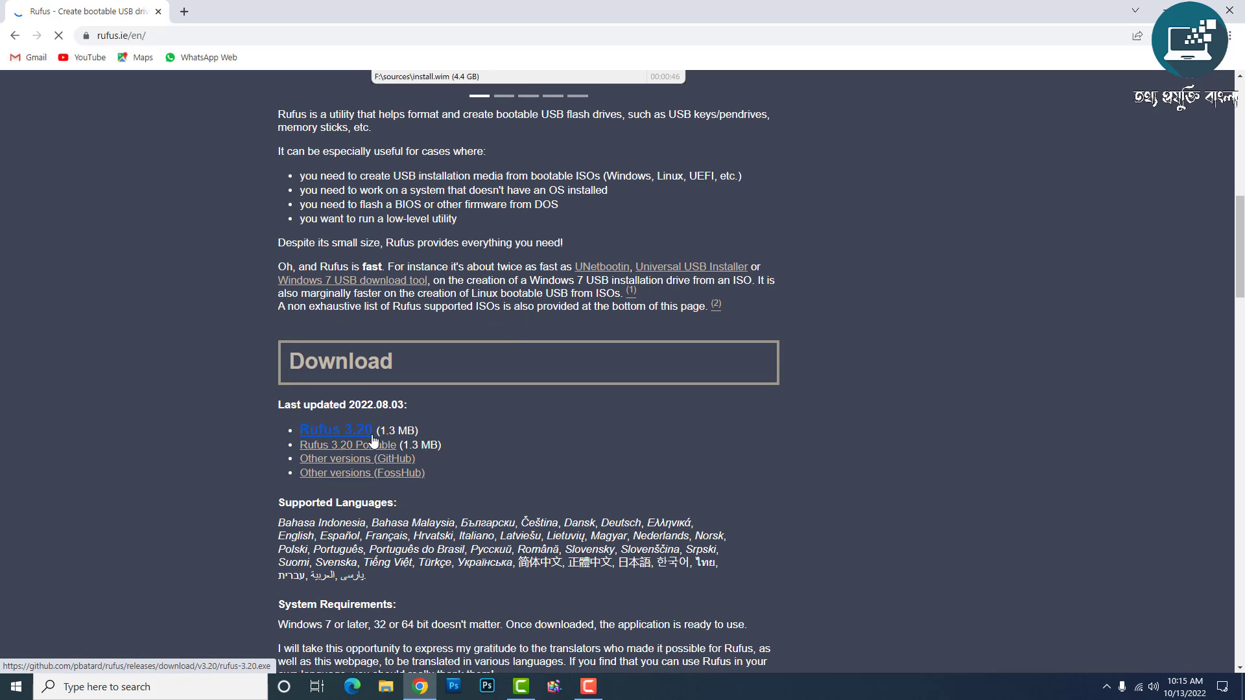
scroll(354, 458, "up", 1)
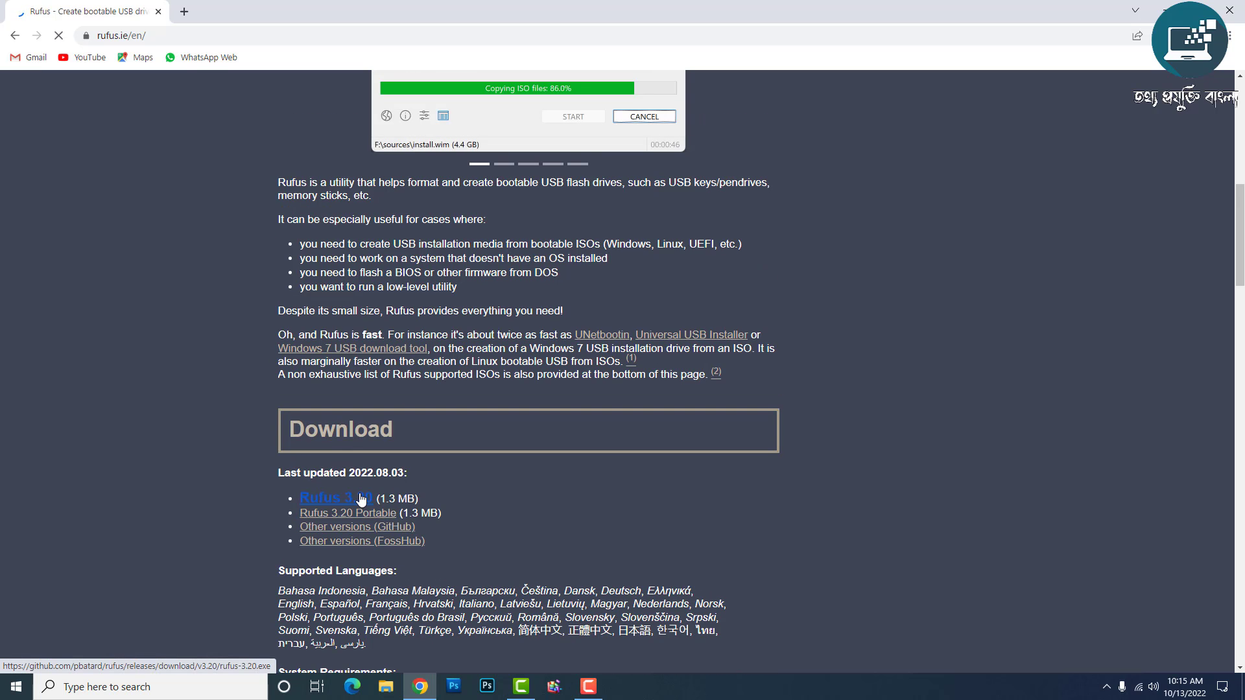
scroll(654, 454, "up", 7)
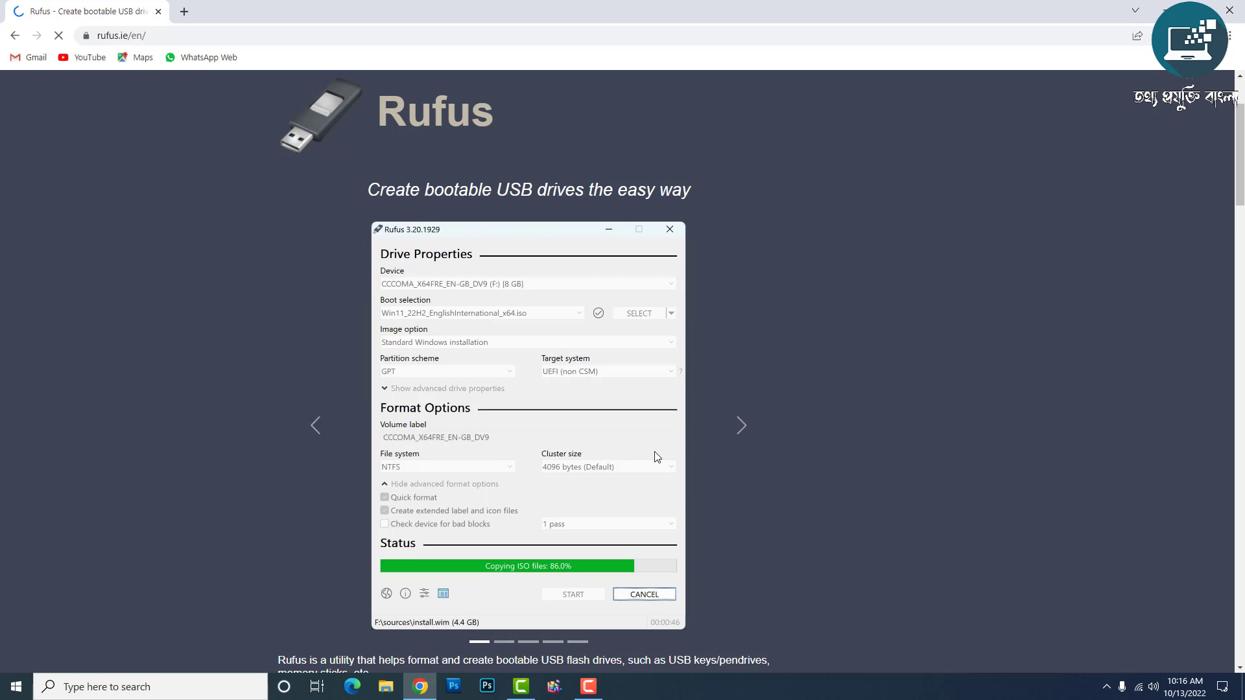
scroll(654, 453, "down", 7)
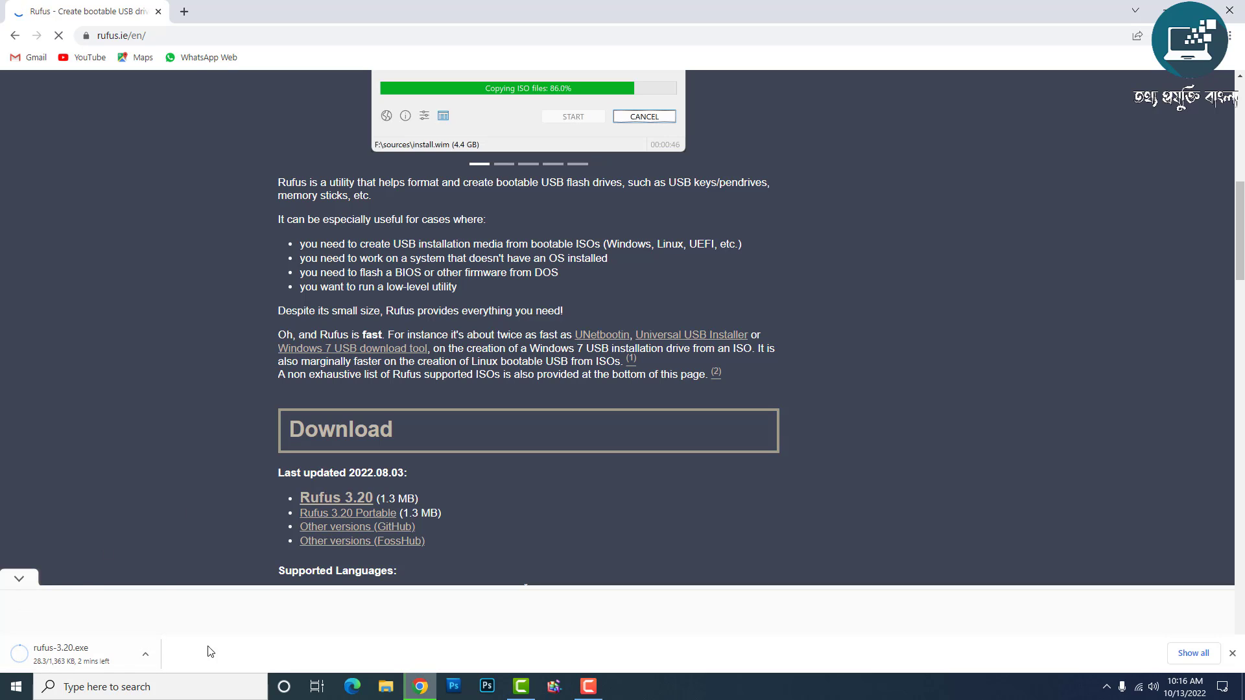
Cancel the rufus-3.20.exe download and close the browser.
left_click(146, 654)
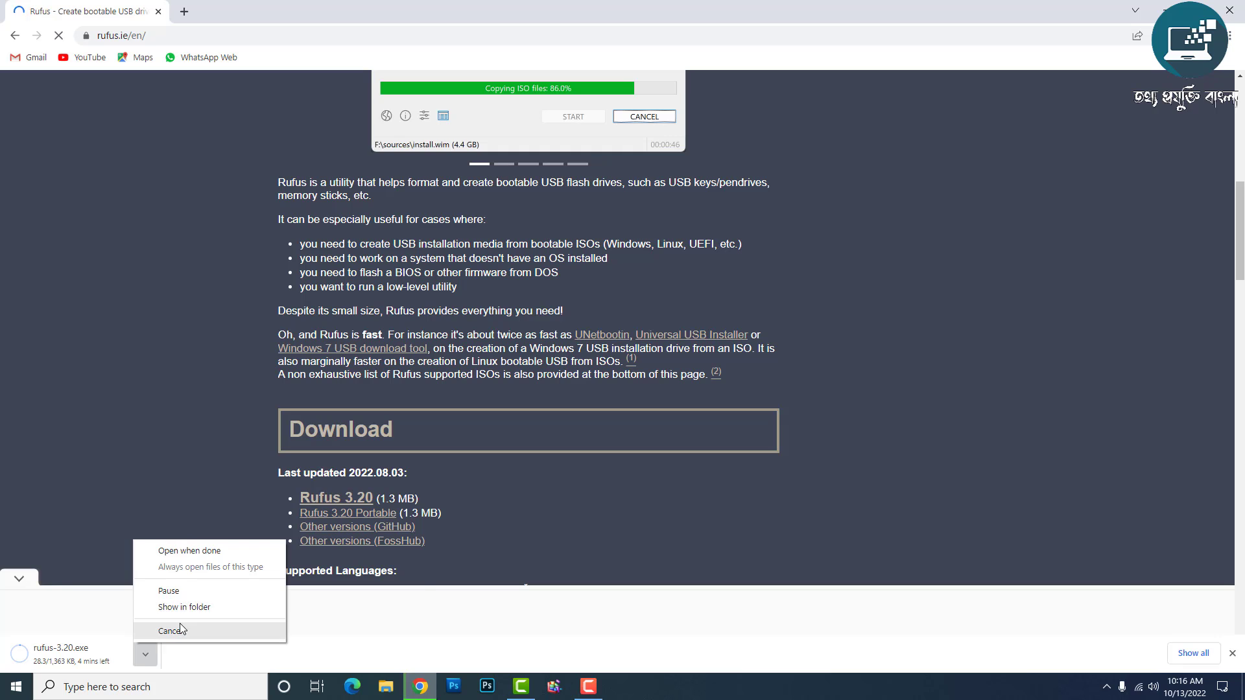
left_click(180, 626)
left_click(1235, 7)
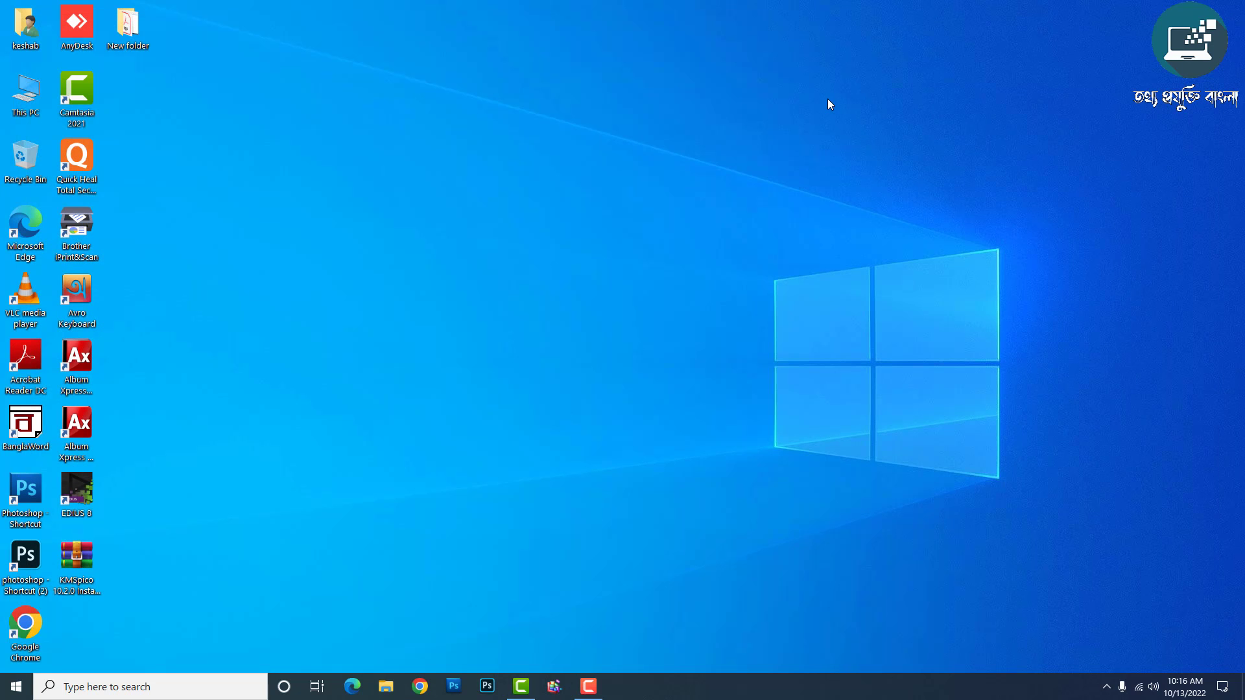
Refresh the desktop, then open the WINDOWS 10 folder and check for the rufus-3.13 and Win10_20H2_v2_English_x64 files.
right_click(869, 154)
left_click(872, 162)
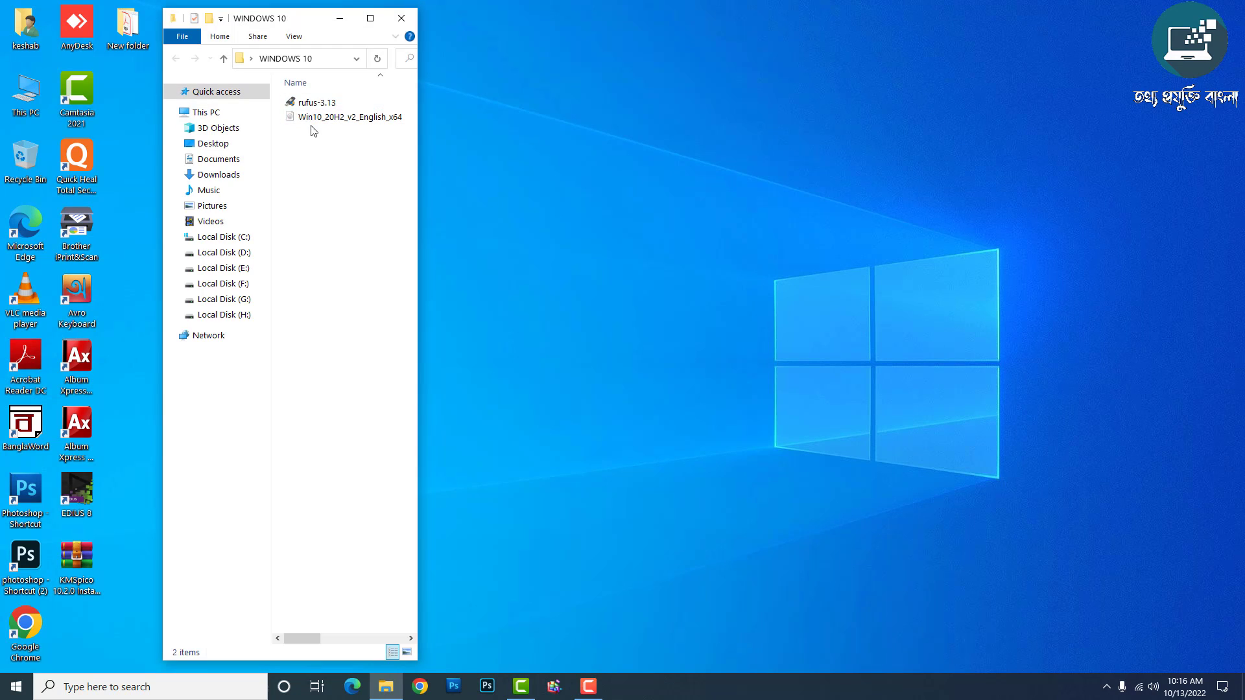
left_click(335, 119)
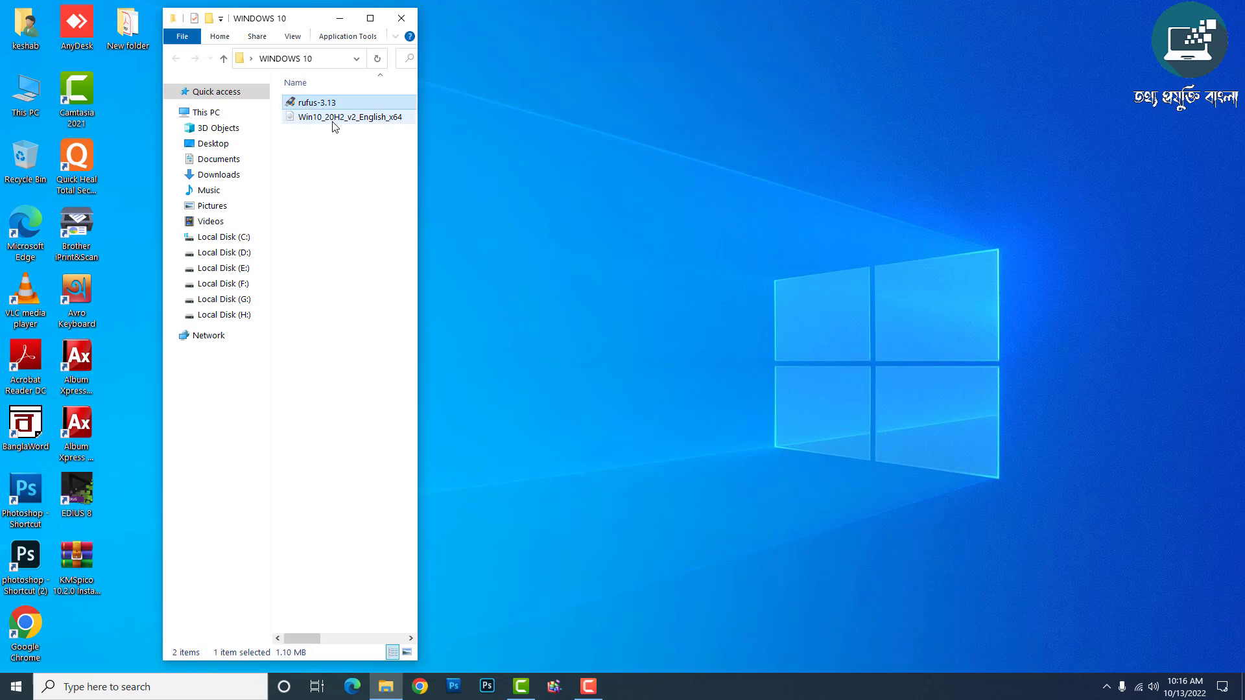
left_click(343, 164)
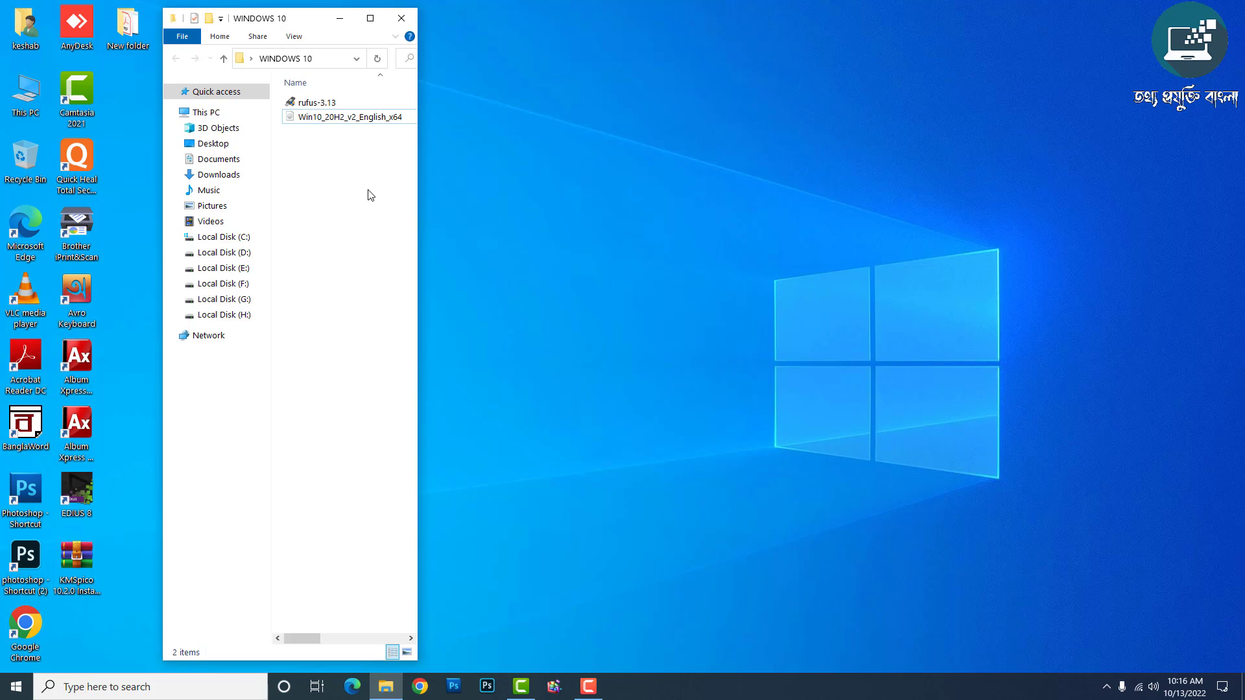
right_click(550, 79)
left_click(593, 128)
right_click(628, 192)
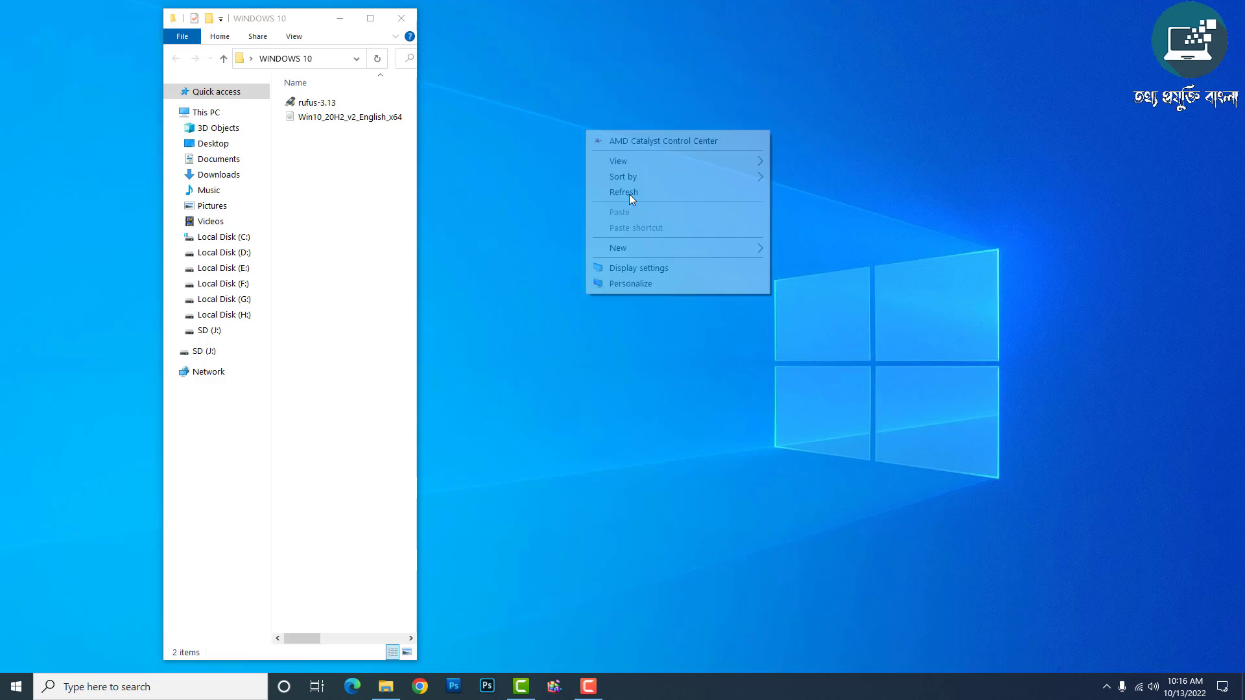
left_click(629, 193)
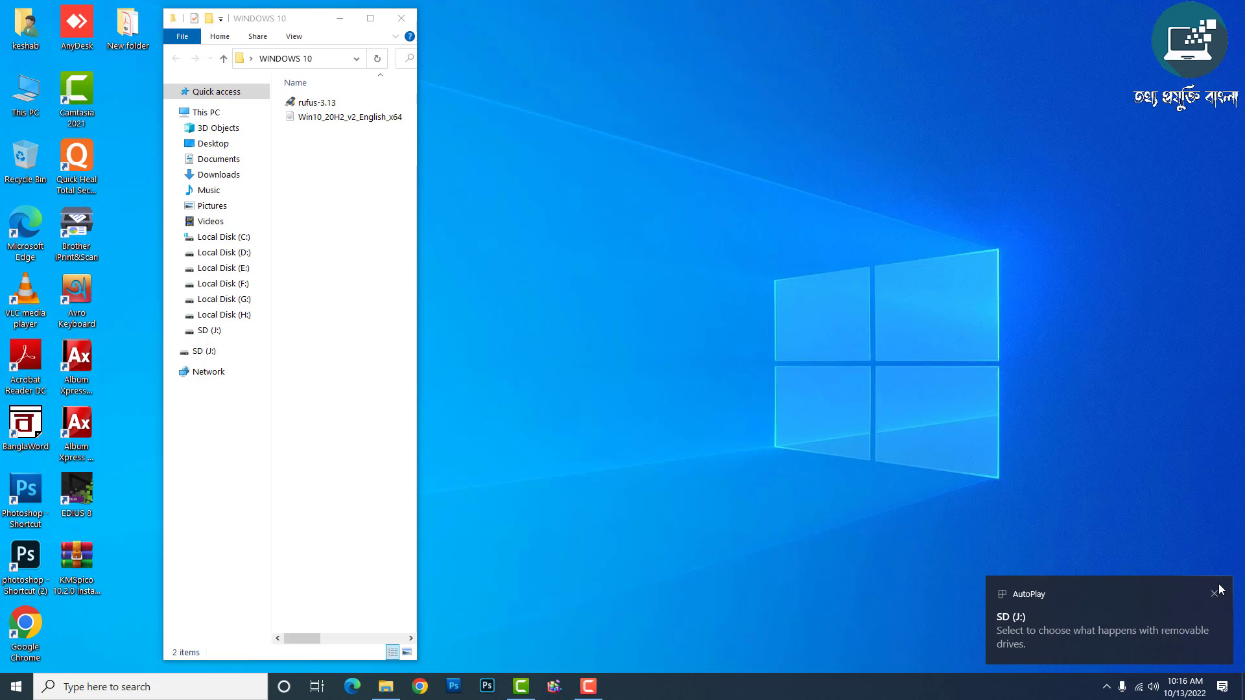
Dismiss the AutoPlay notification for the SD drive, then launch rufus-3.13 and decline online update checks.
left_click(1214, 591)
left_click(334, 105)
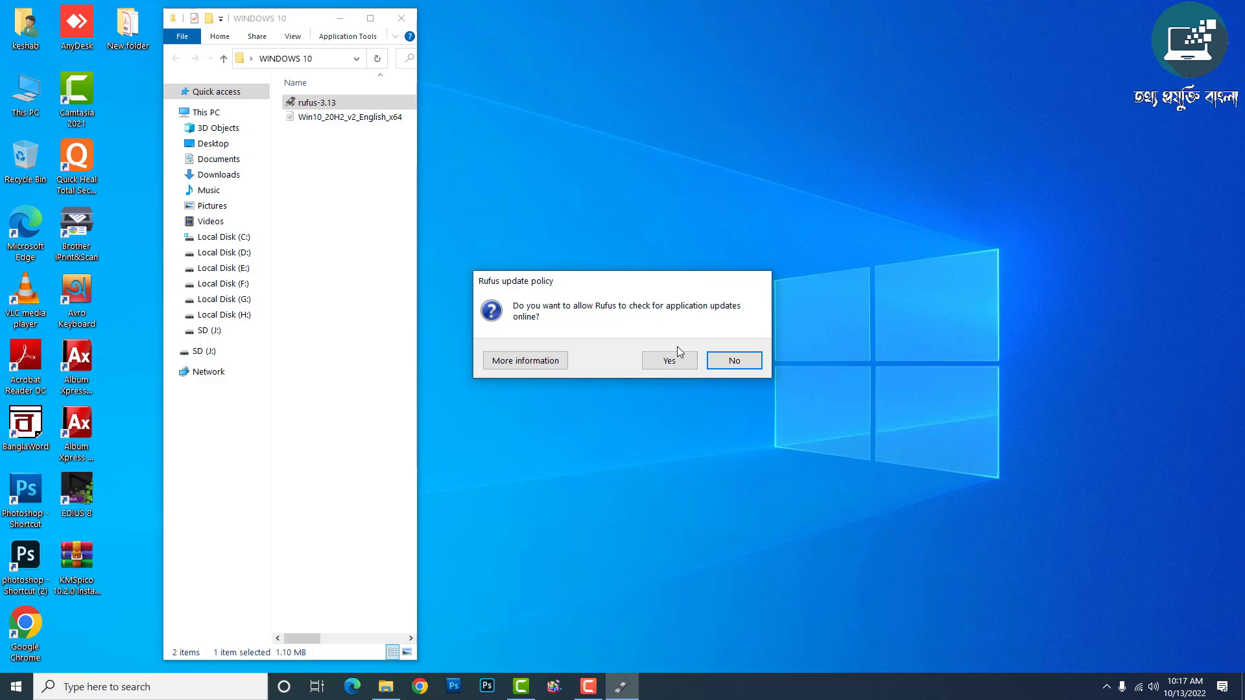
left_click(749, 364)
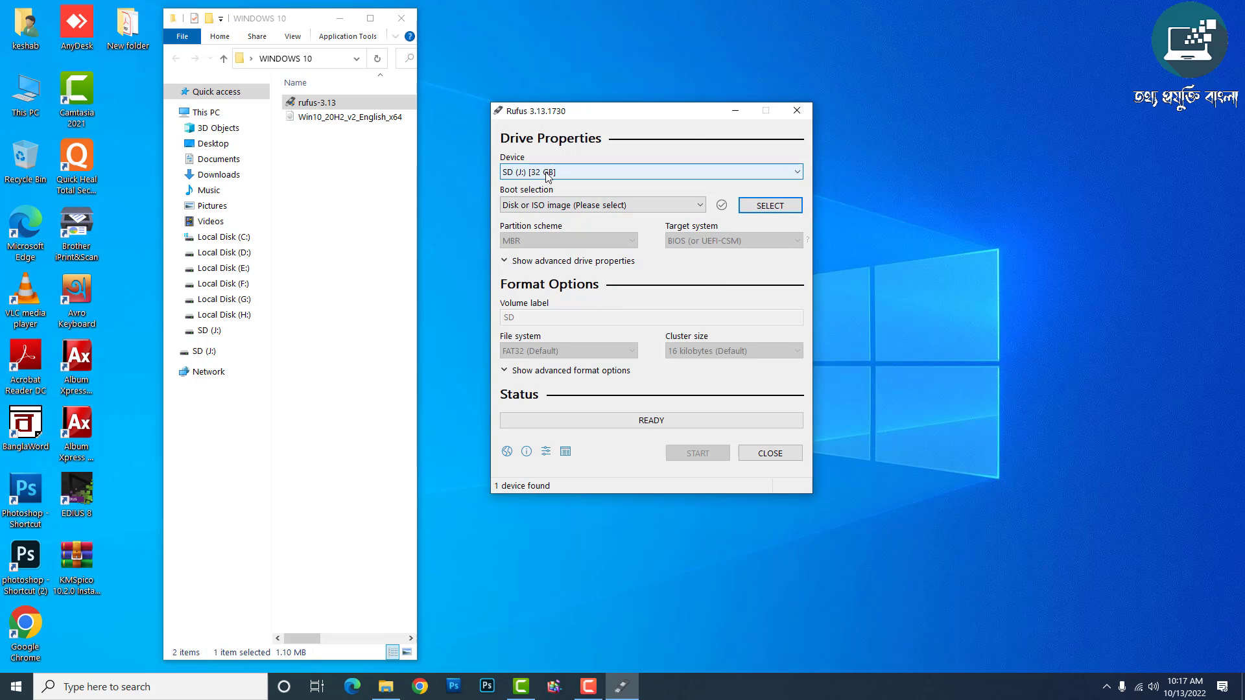
Choose SD (J:) [32 GB] as the target device in Rufus.
left_click(729, 172)
left_click(707, 185)
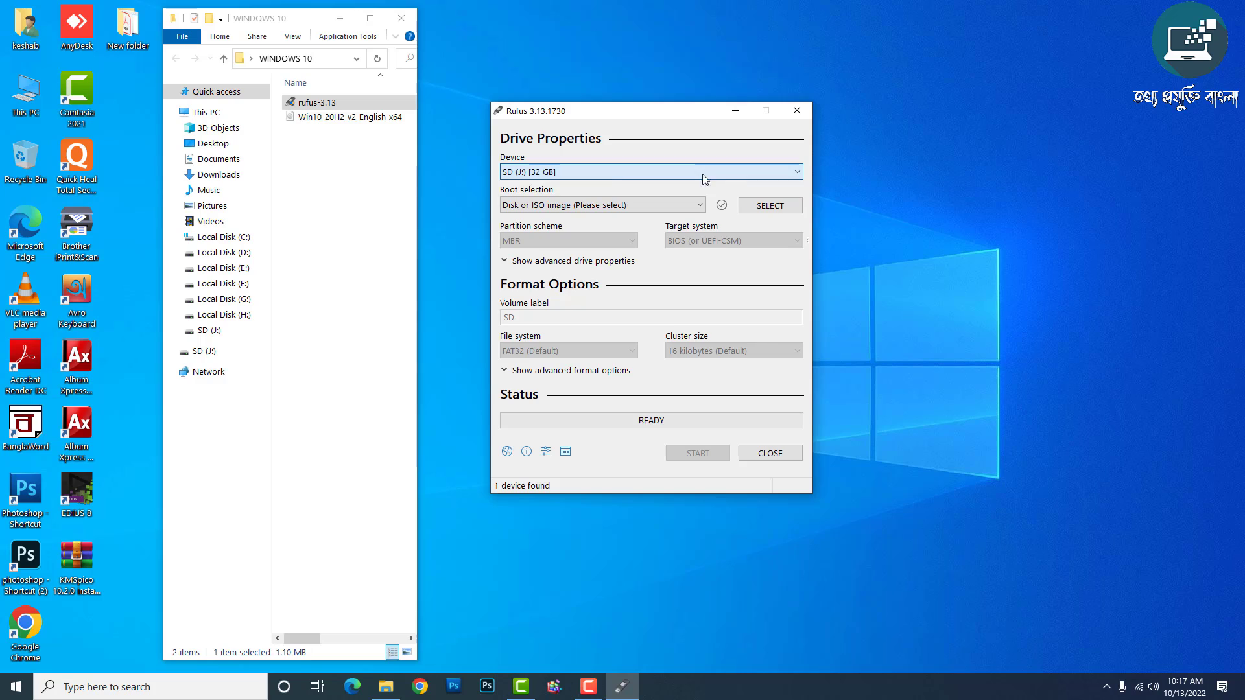
Check the list of available target devices and pick SD (J:) [32 GB] again.
left_click(761, 172)
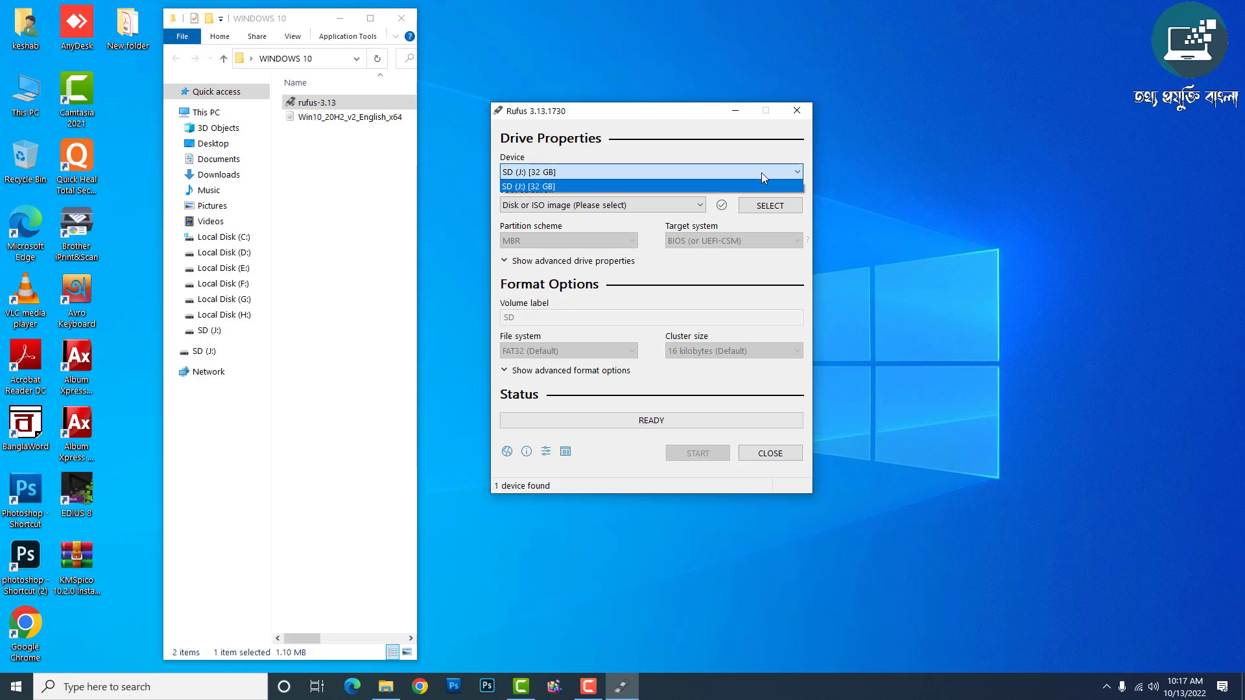
left_click(761, 173)
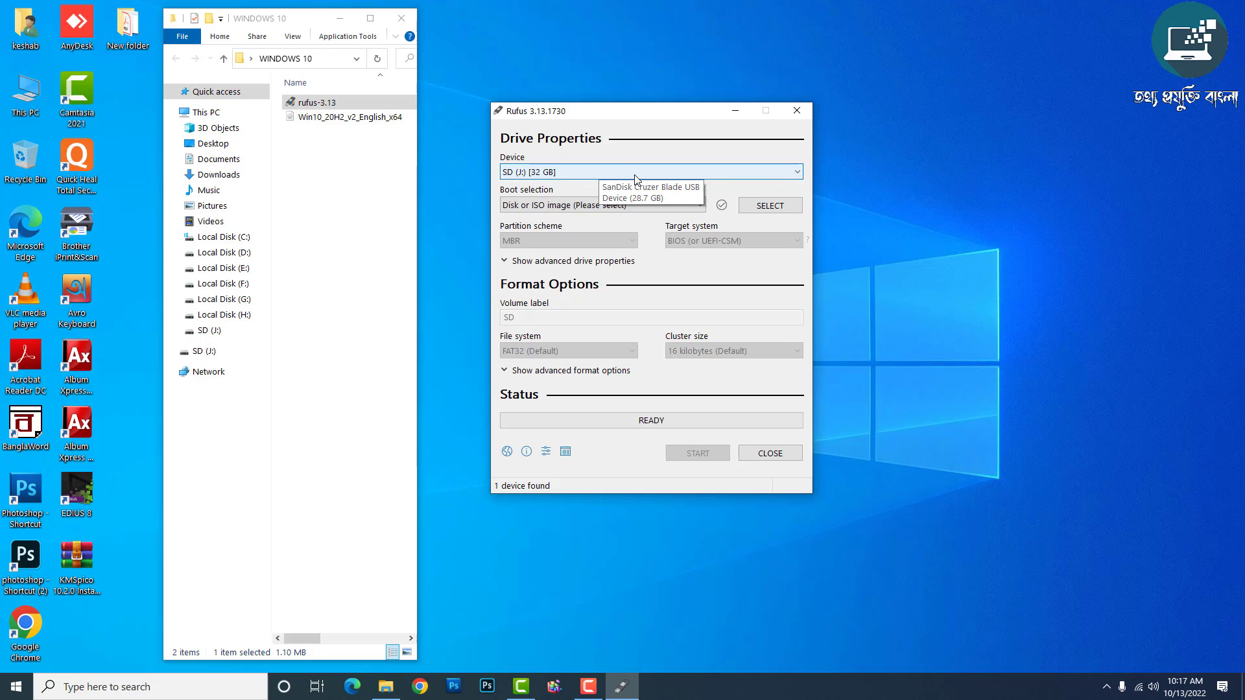
left_click(540, 173)
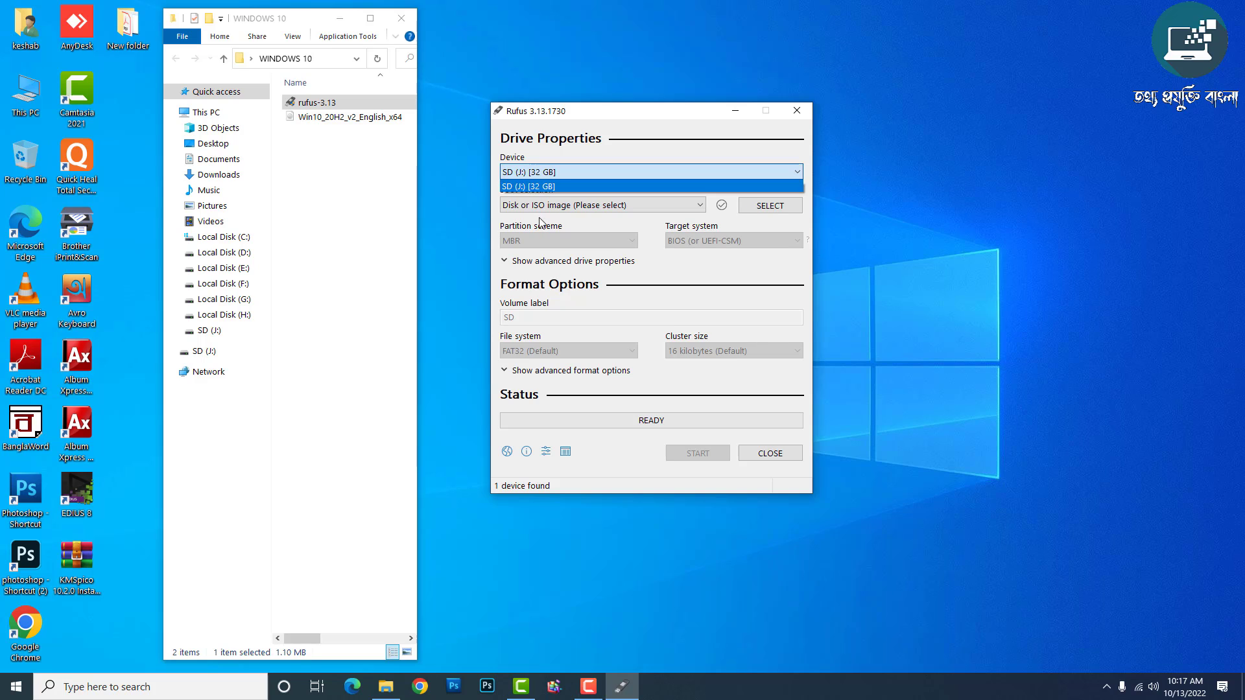
left_click(538, 186)
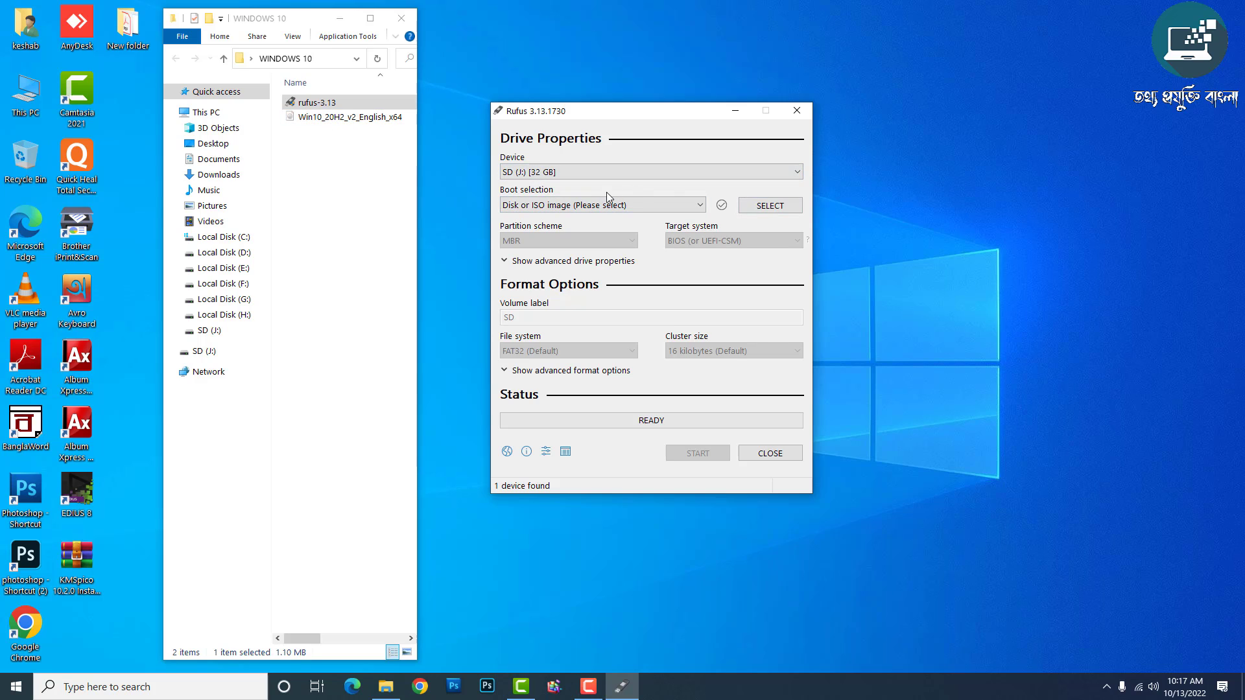
Load the Win10_20H2_v2_English_x64 disc image from the WINDOWS 10 folder on the Desktop as the boot selection.
left_click(774, 210)
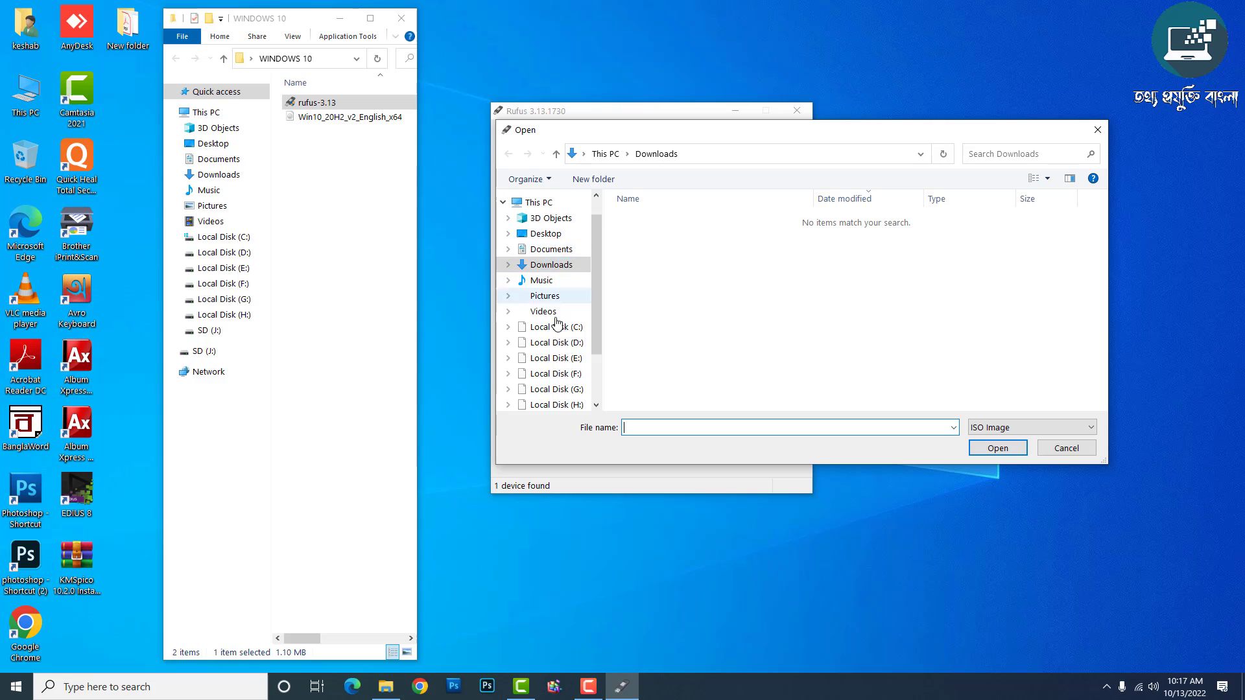
left_click(543, 235)
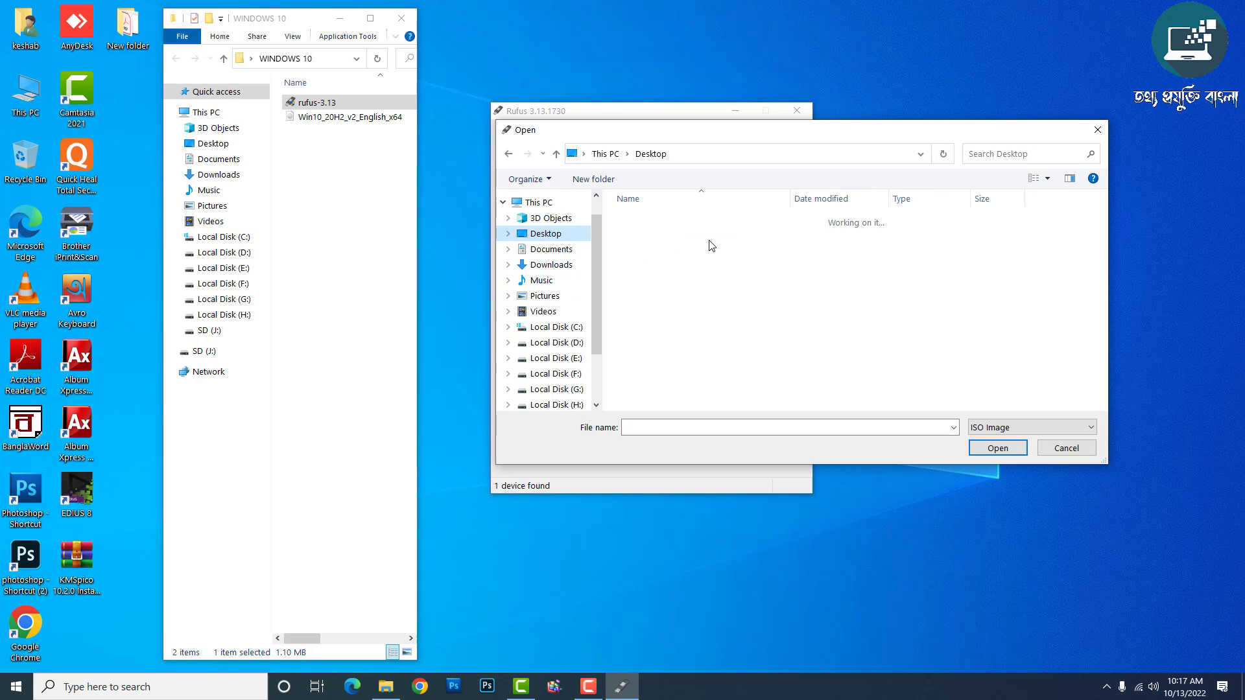
double_click(670, 233)
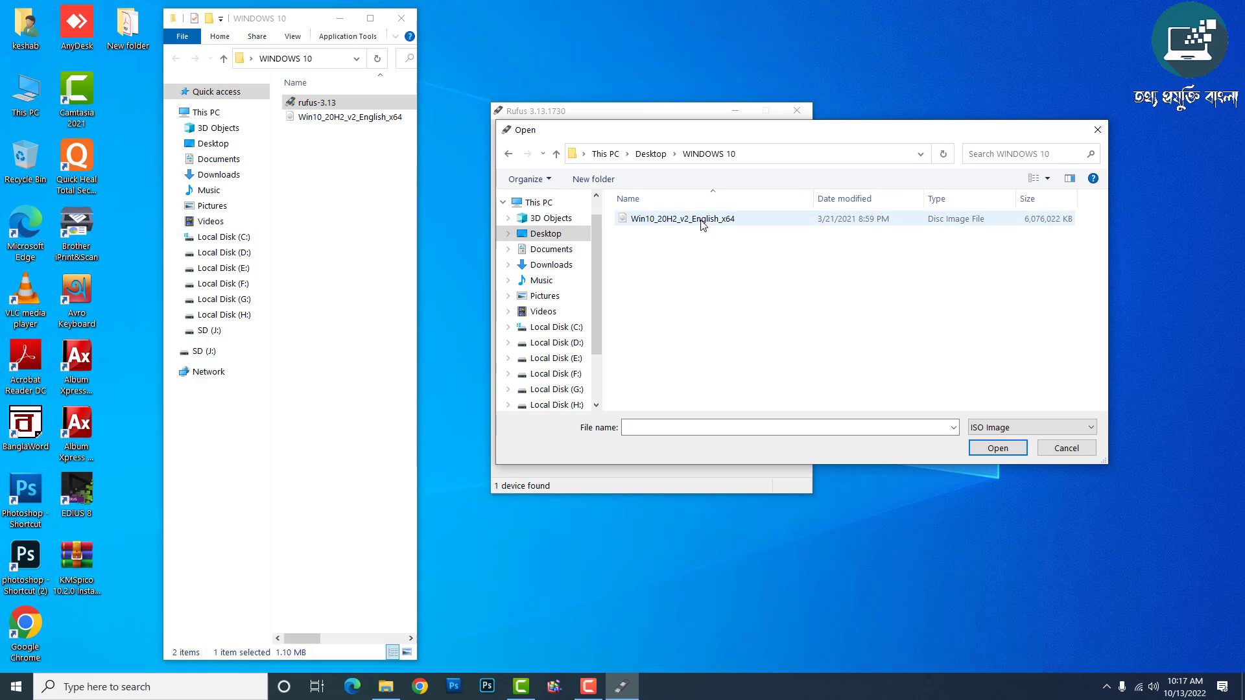
left_click(702, 224)
left_click(997, 448)
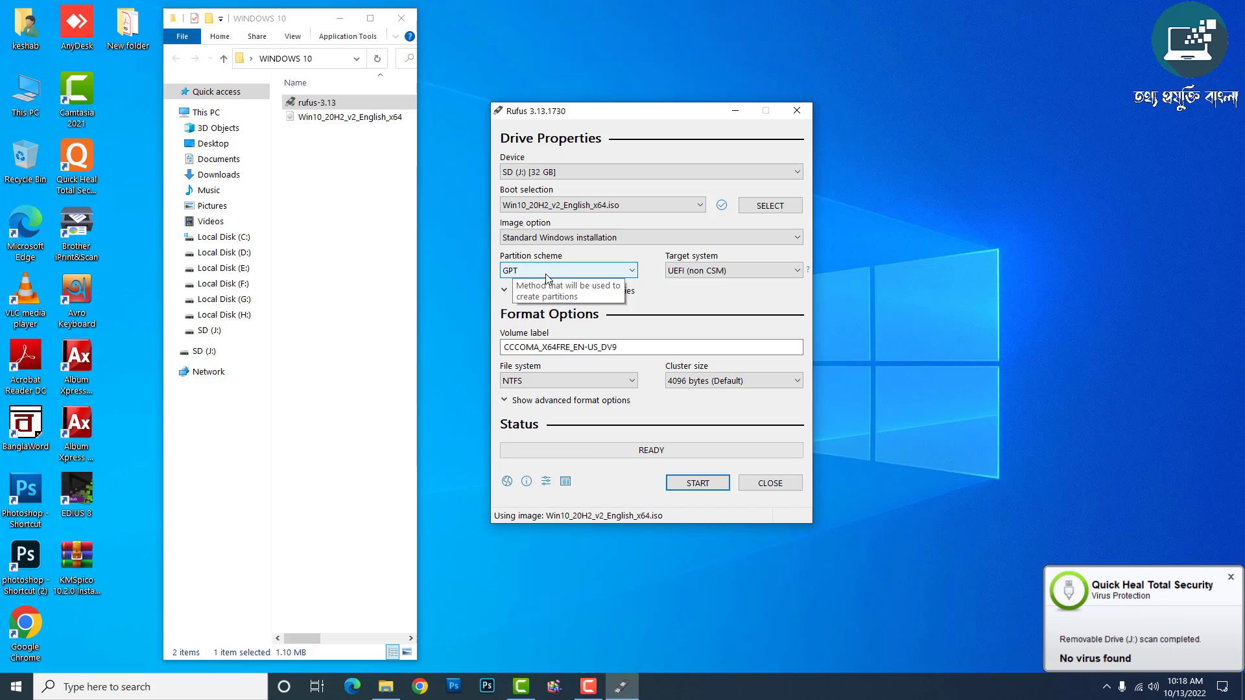
Look at the available partition schemes without changing the selection, and dismiss the Quick Heal scan notification.
left_click(507, 275)
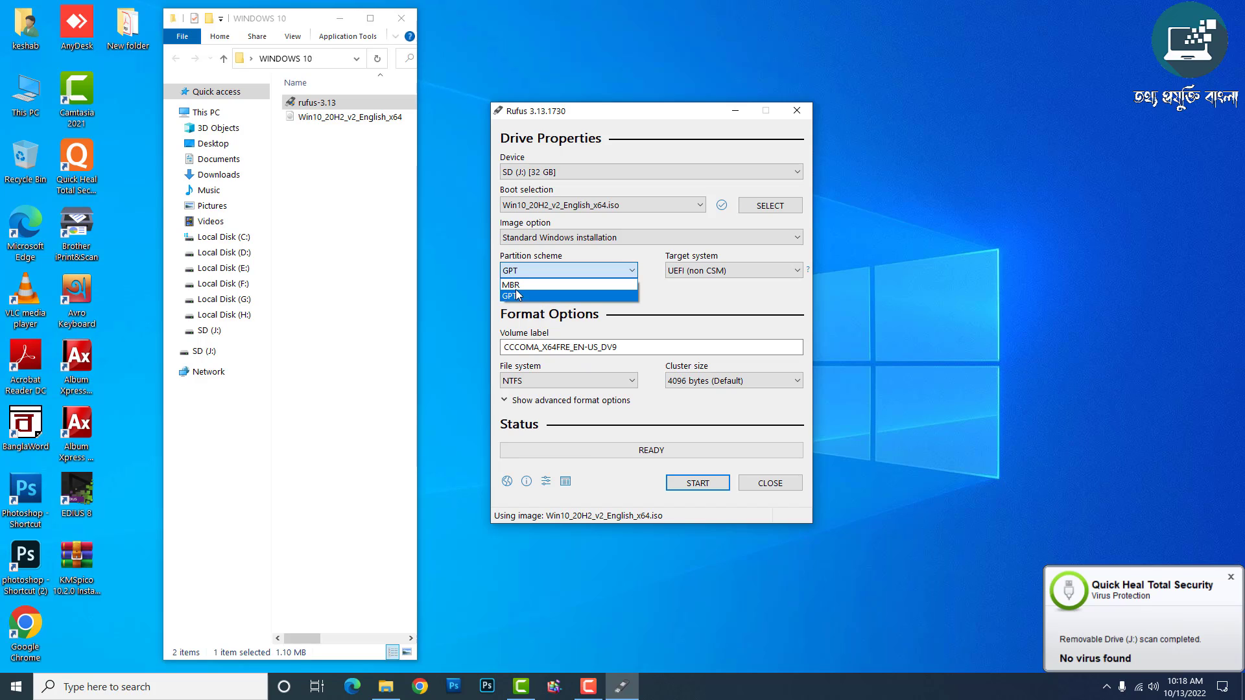
left_click(608, 272)
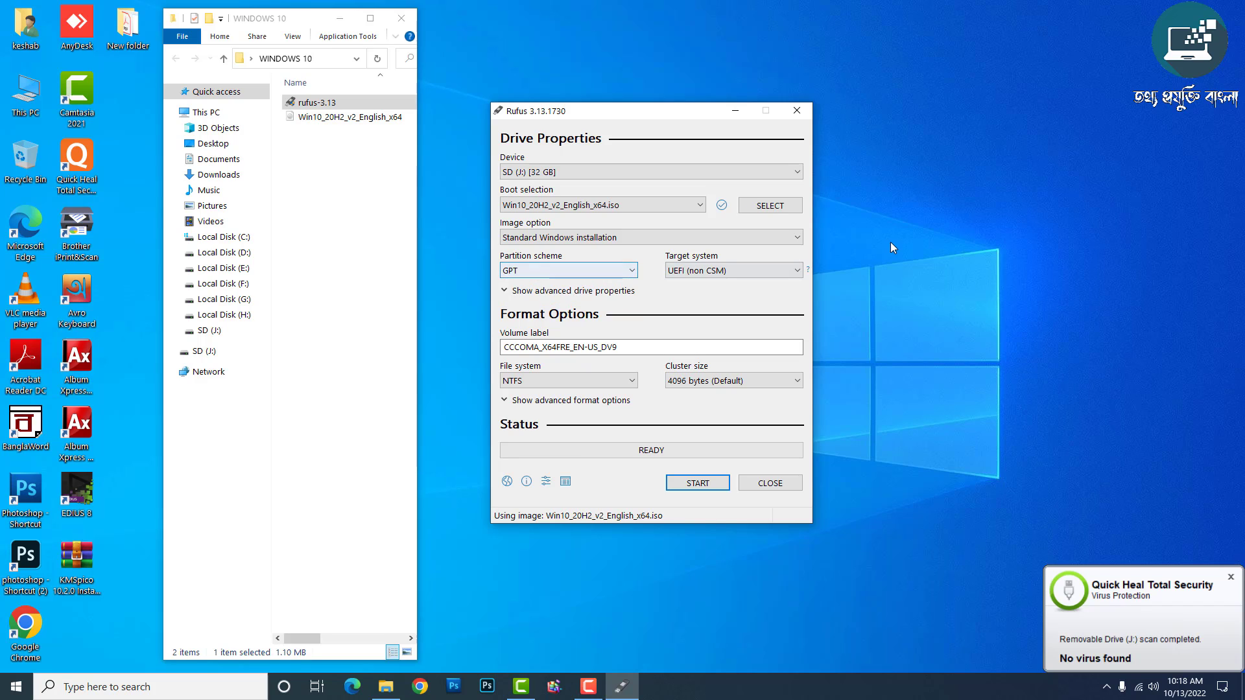
left_click(1233, 578)
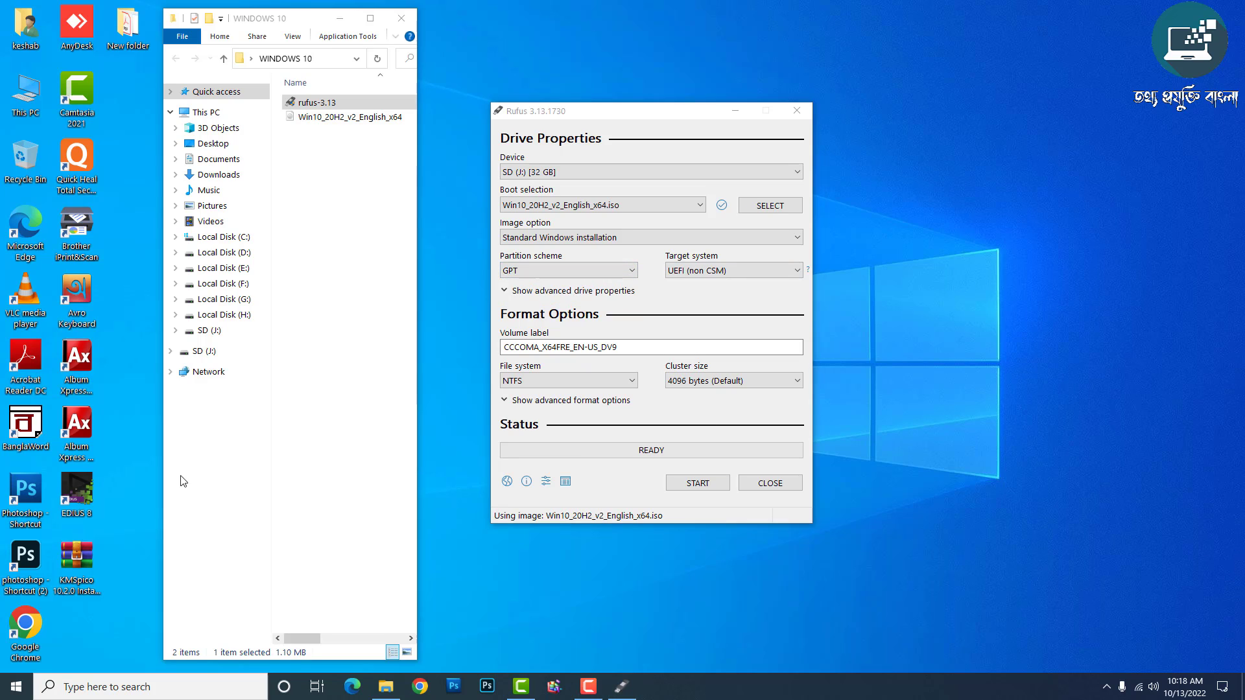
Open Computer Management for This PC and show Disk Management.
right_click(24, 103)
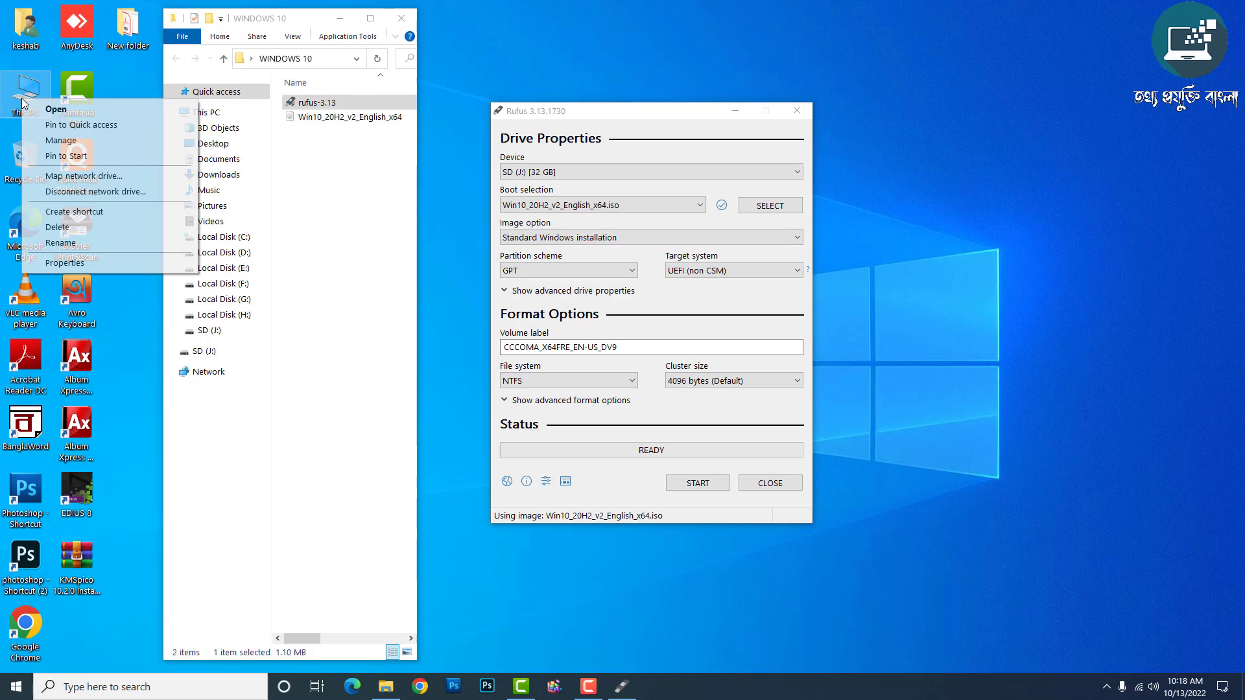
left_click(71, 140)
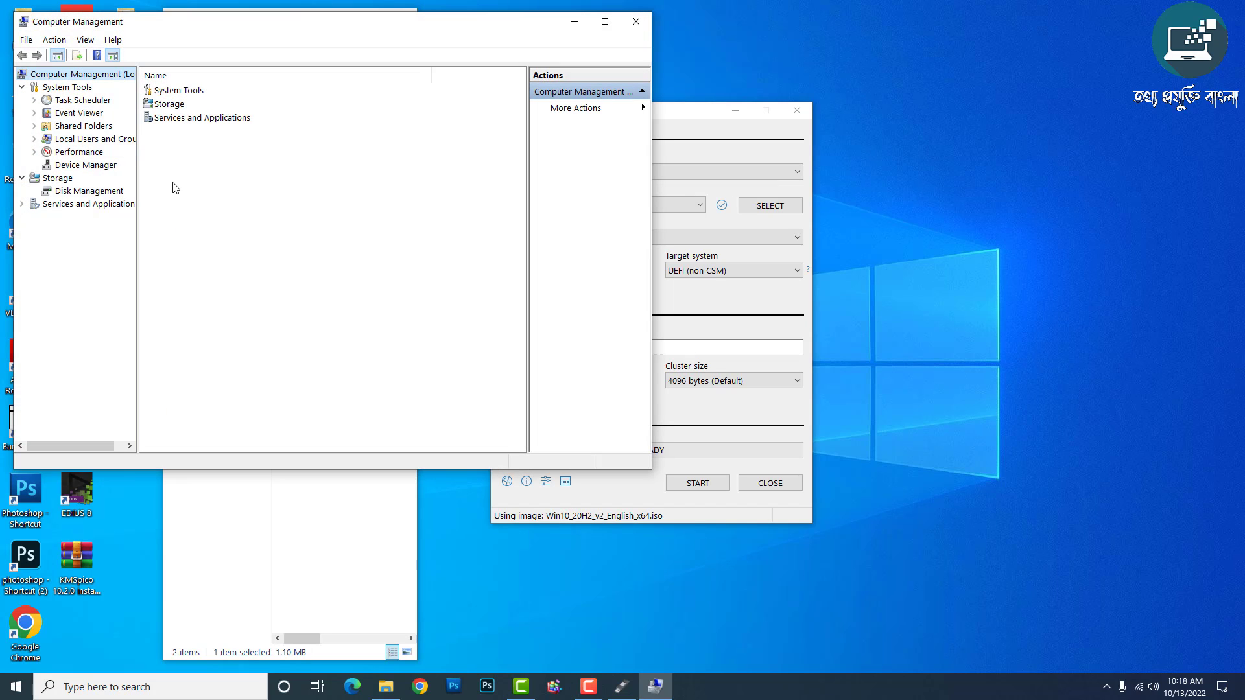
left_click(91, 192)
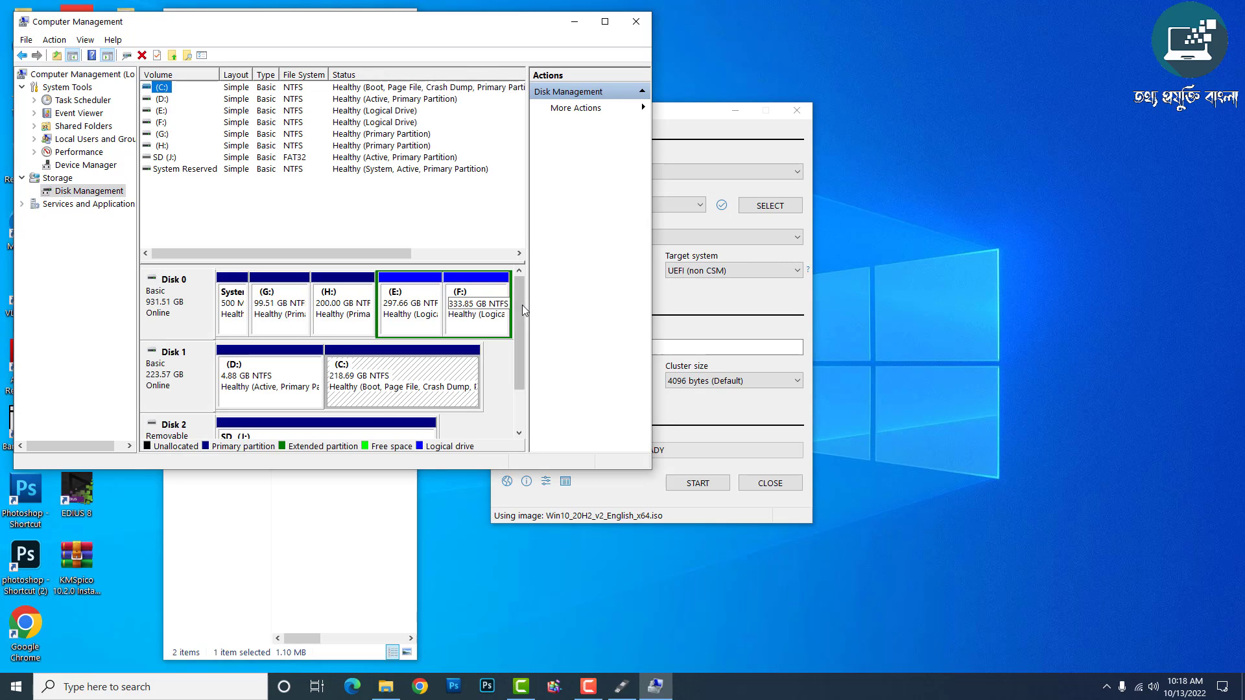
Check the partition style of Disk 0 in its volume properties, then close the properties and Computer Management.
right_click(155, 312)
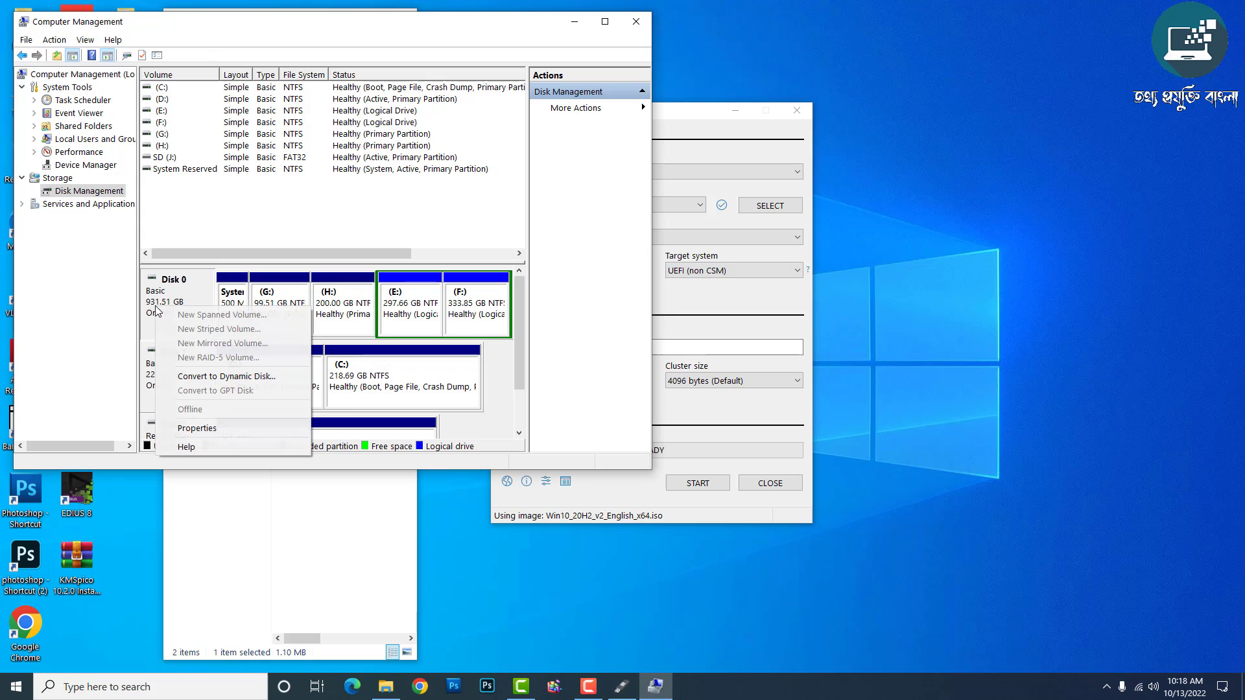
left_click(206, 429)
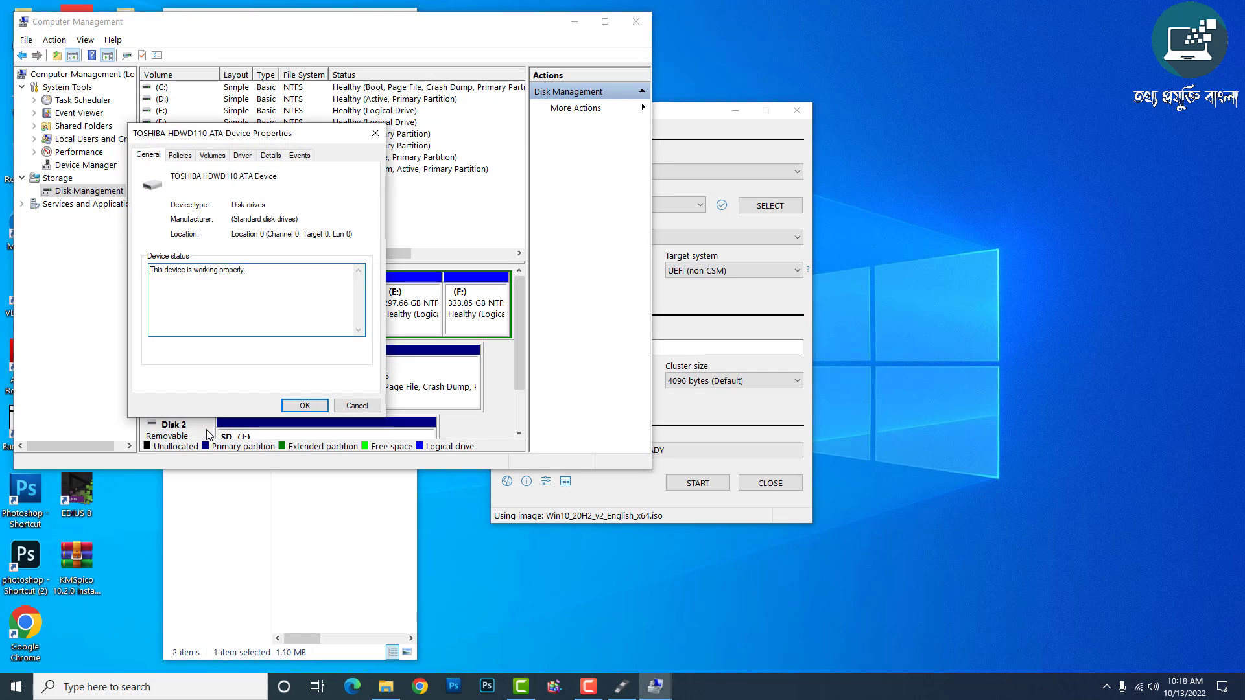
left_click(268, 157)
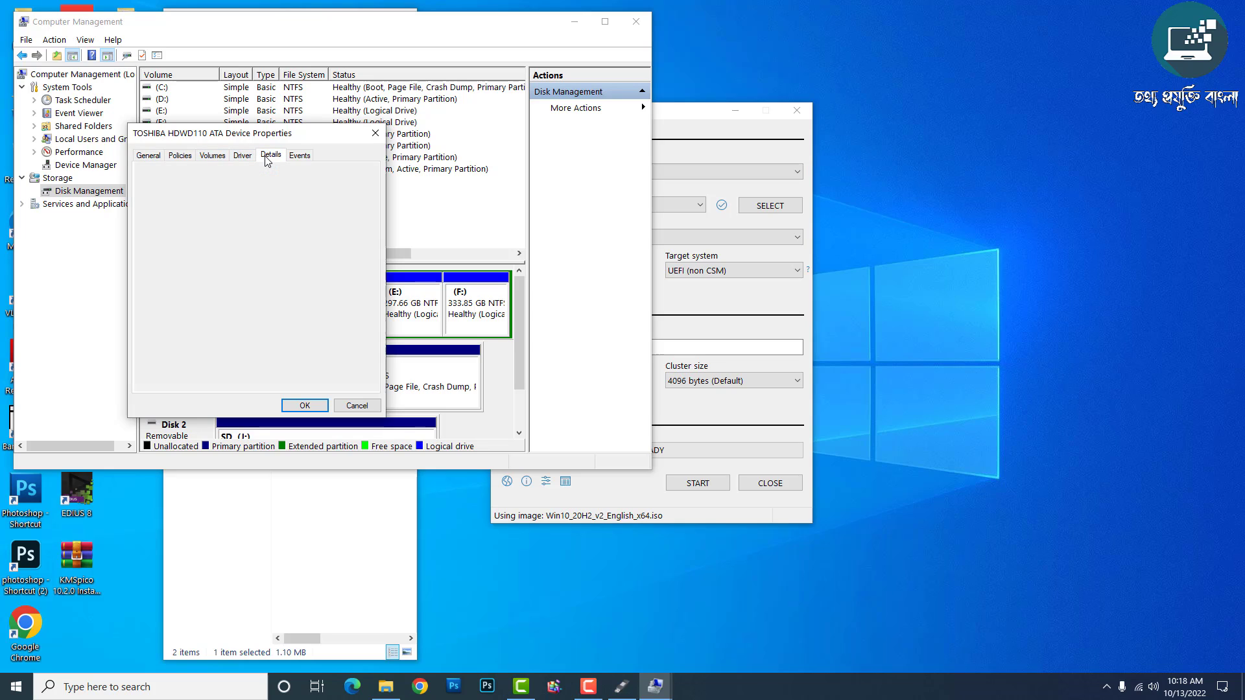
left_click(204, 160)
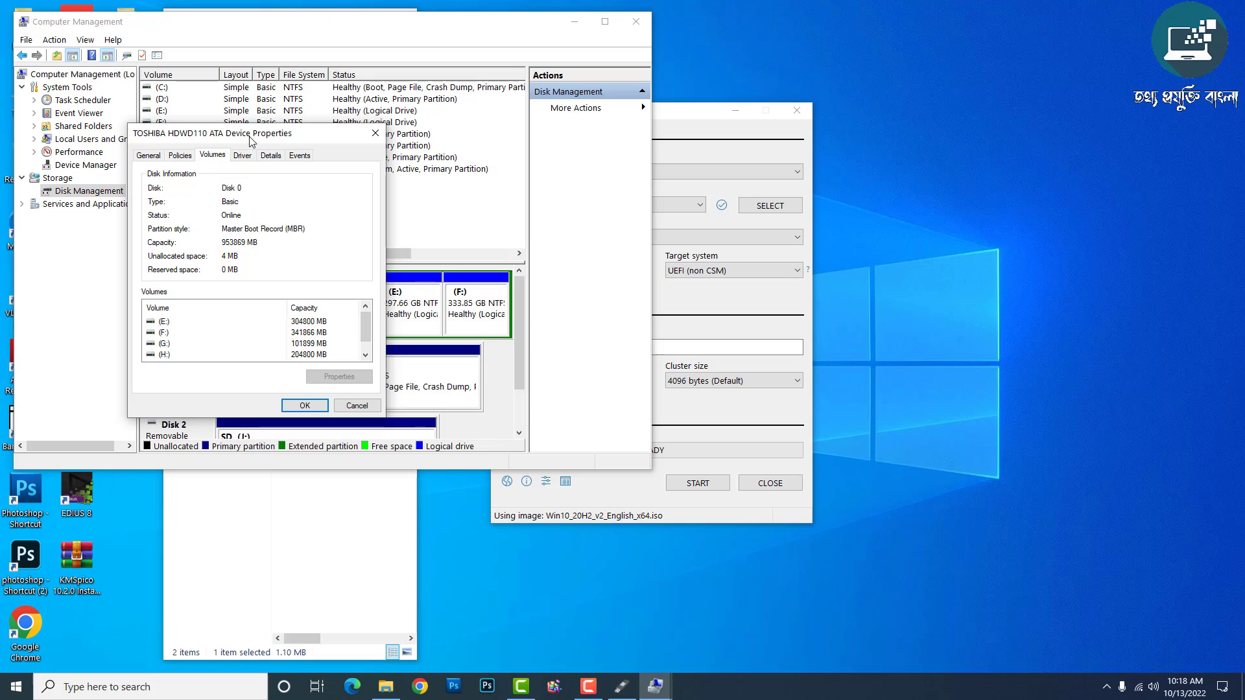
left_click_drag(247, 133, 231, 87)
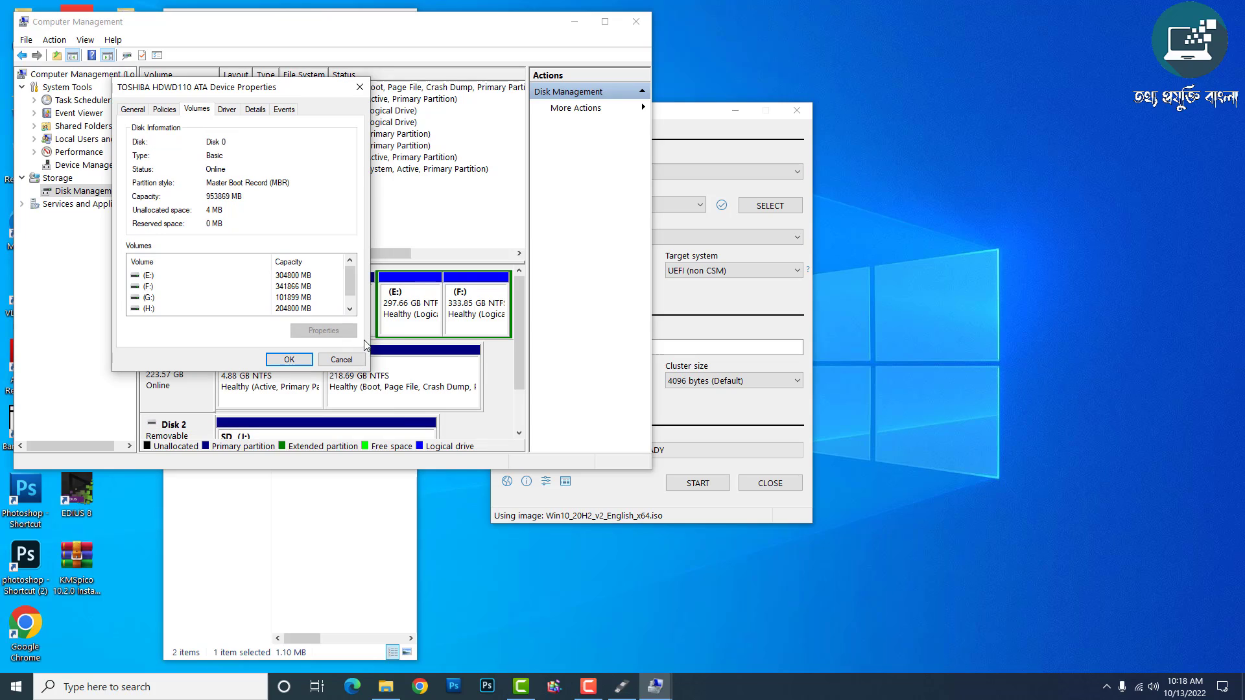
left_click(359, 87)
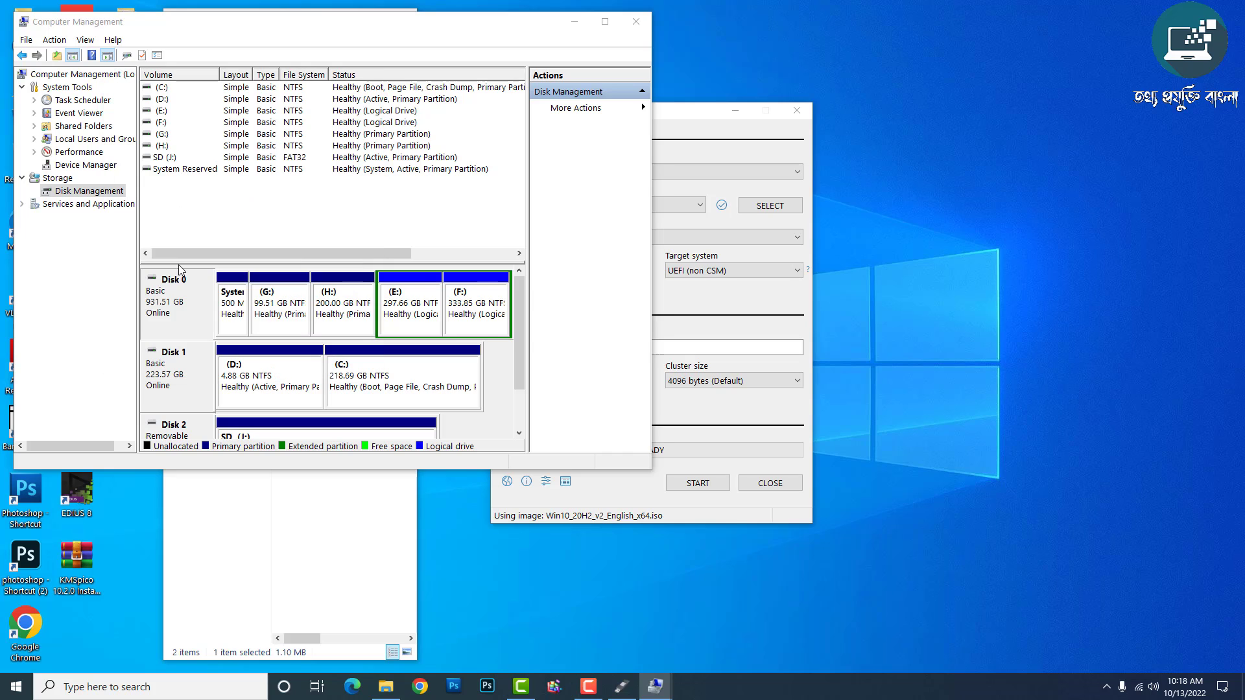
left_click(649, 25)
Set the partition scheme to MBR and start creating the bootable drive, accepting that all data on SD (J:) is destroyed.
left_click(522, 272)
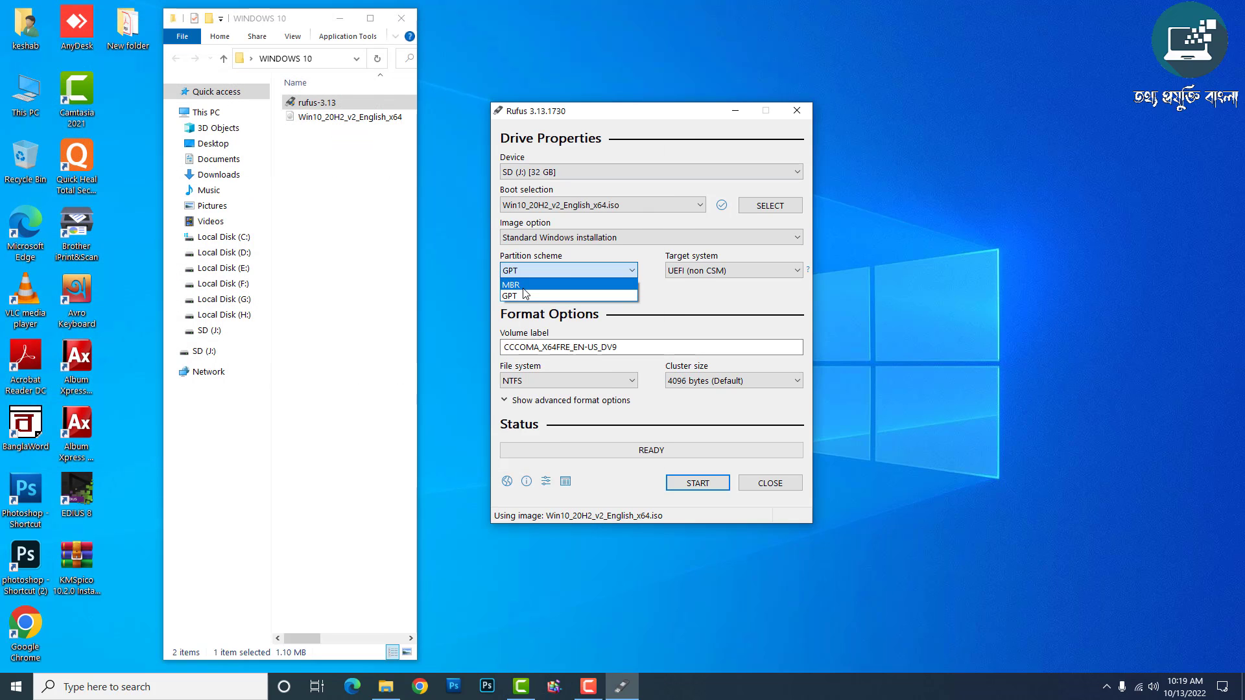
left_click(524, 286)
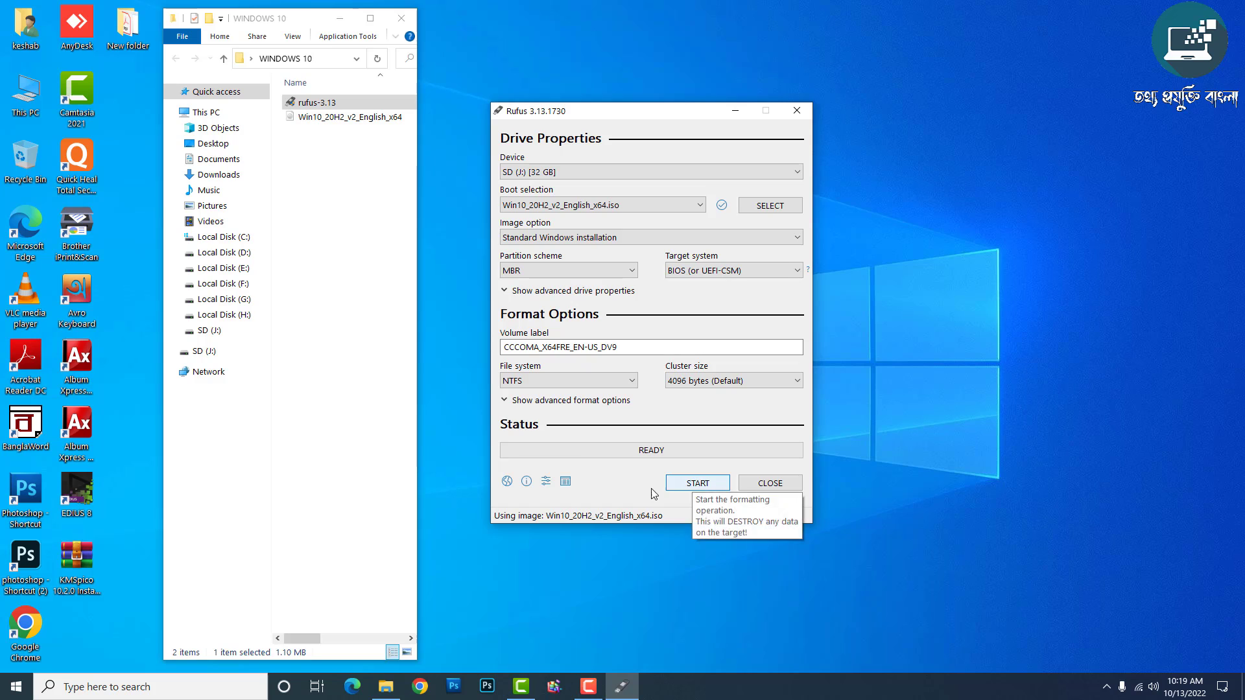
left_click(693, 483)
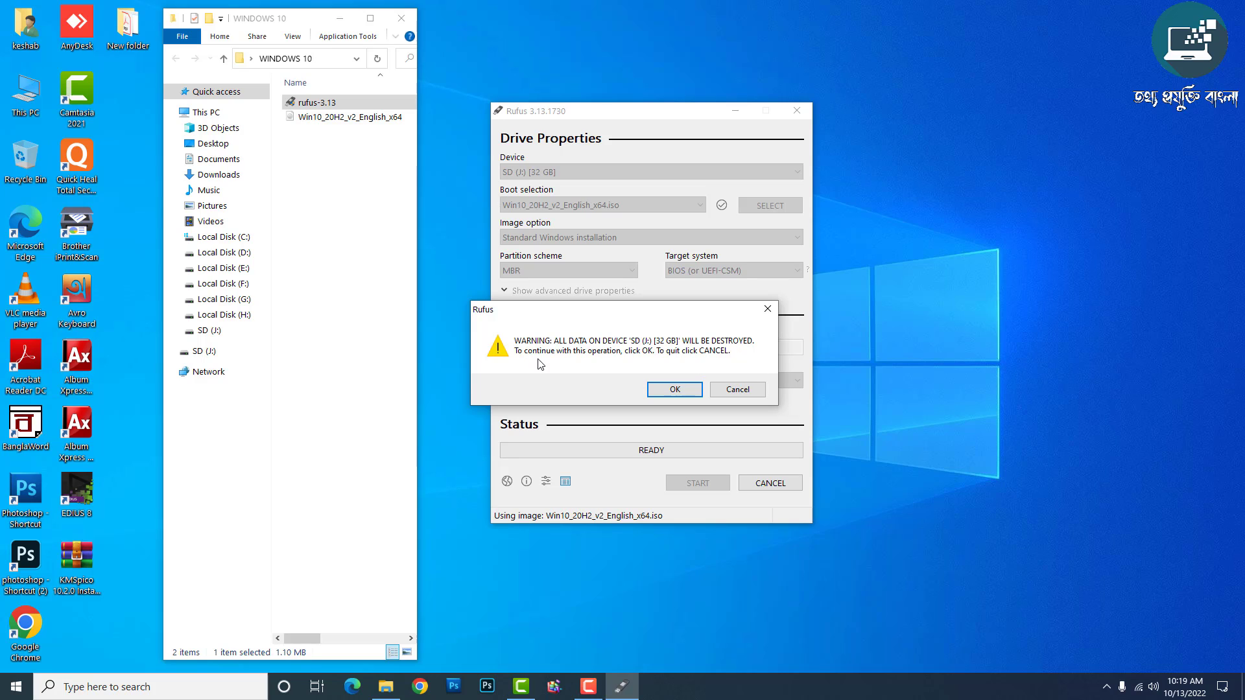
left_click(675, 389)
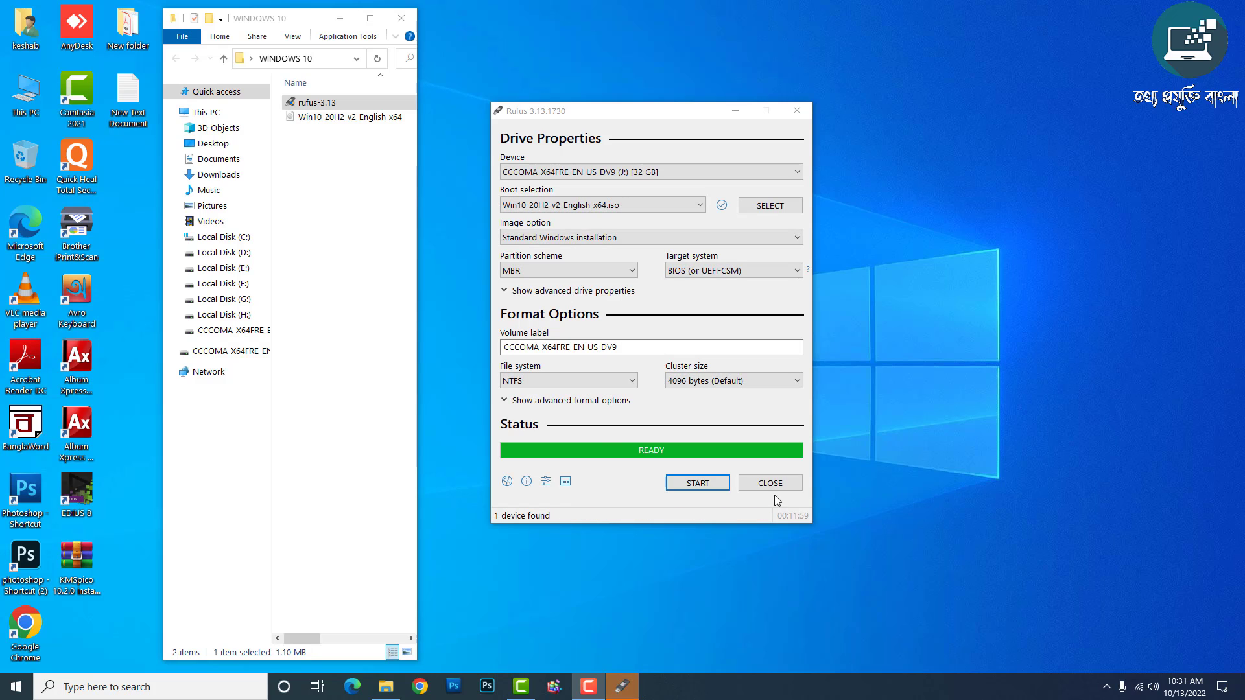
Close Rufus, then open the CCCOMA_X64FRE_EN-US_DV9 USB drive from This PC to check its installation files.
left_click(776, 484)
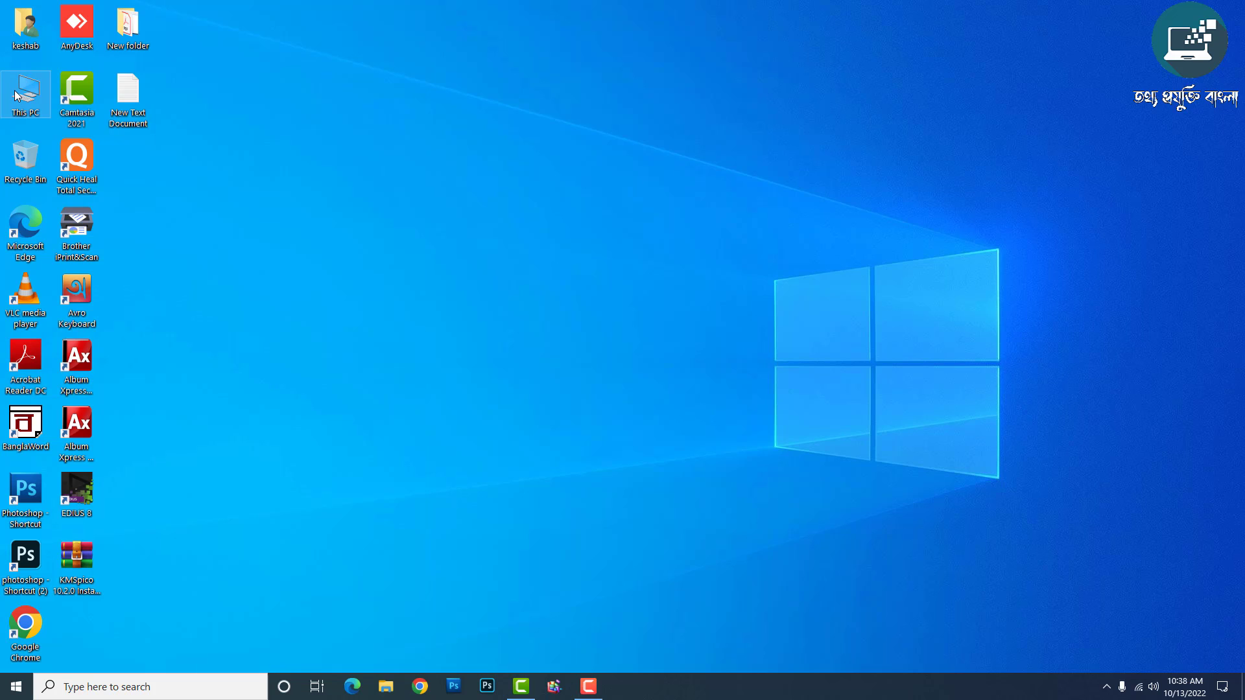
double_click(18, 96)
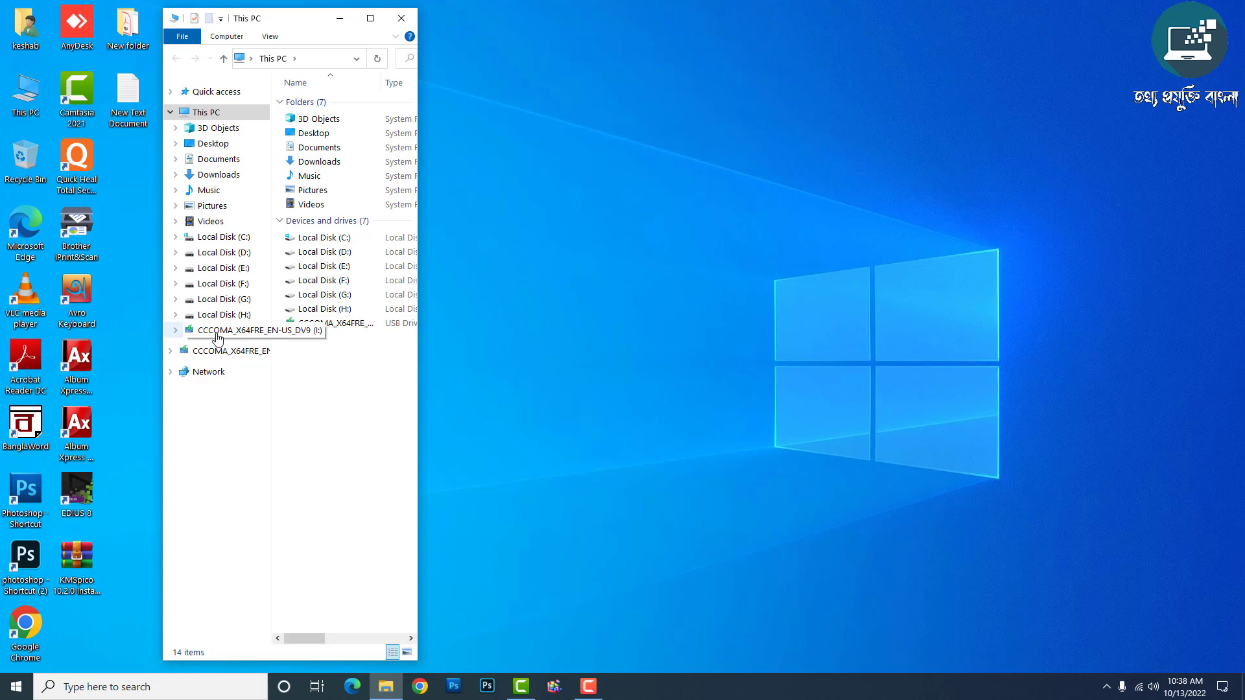
double_click(329, 322)
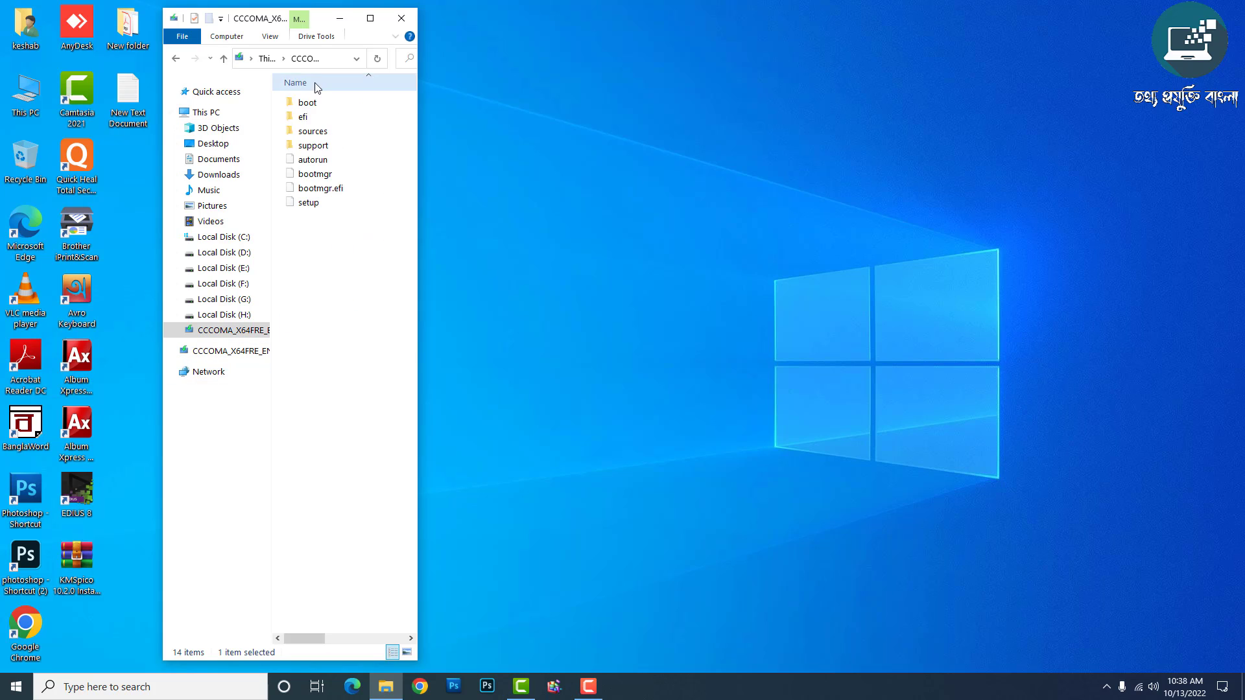